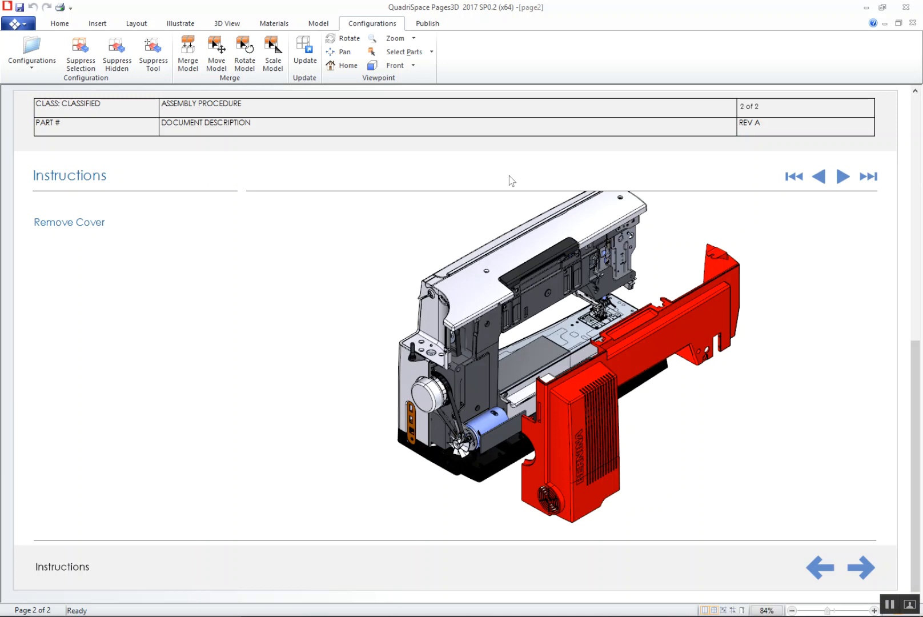
Display the model's assembly tree and expand the Drive assembly
{"action": "left_click", "coordinate": [318, 24]}
{"action": "left_click", "coordinate": [11, 57]}
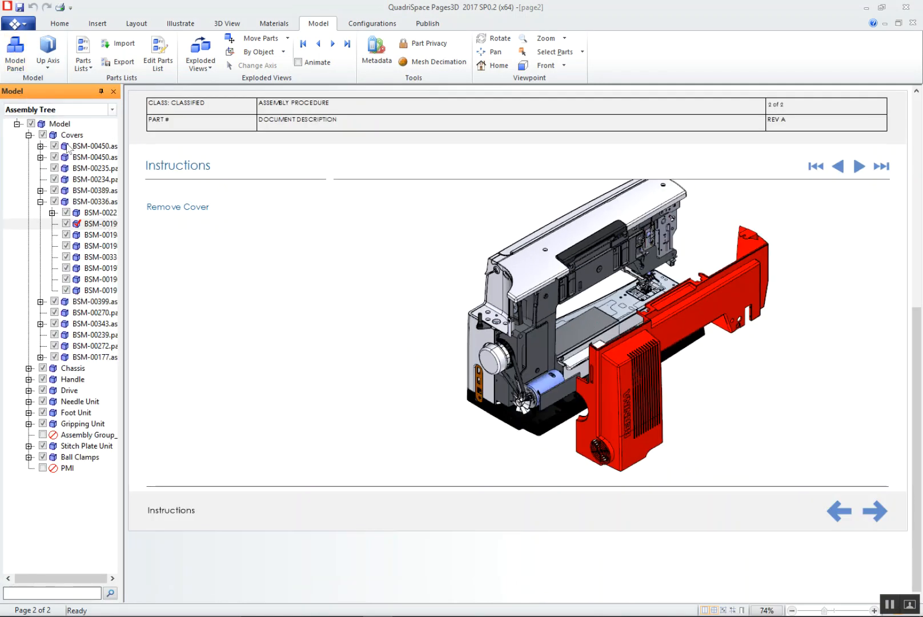
{"action": "left_click", "coordinate": [69, 393]}
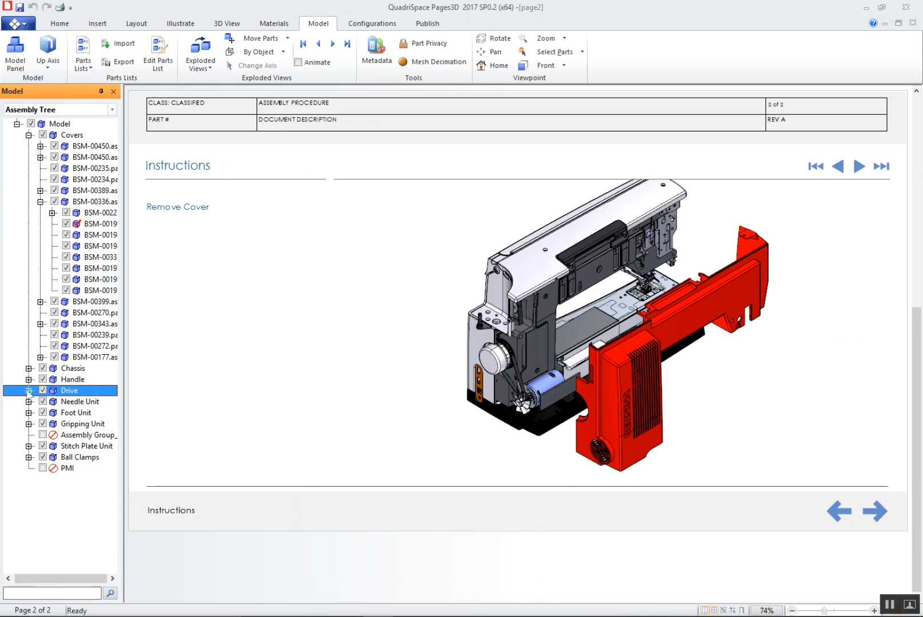
{"action": "left_click", "coordinate": [28, 391]}
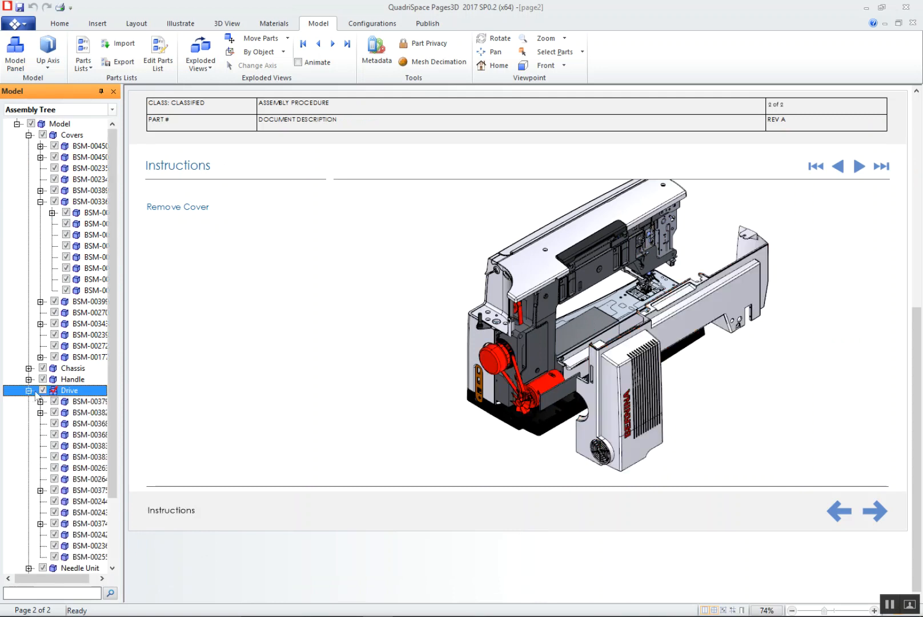
Create a configuration named Motor from the BSM-00382 sub-assembly, and return the page's 3D view to the Remove Cover step
{"action": "left_click", "coordinate": [89, 405]}
{"action": "left_click", "coordinate": [94, 413]}
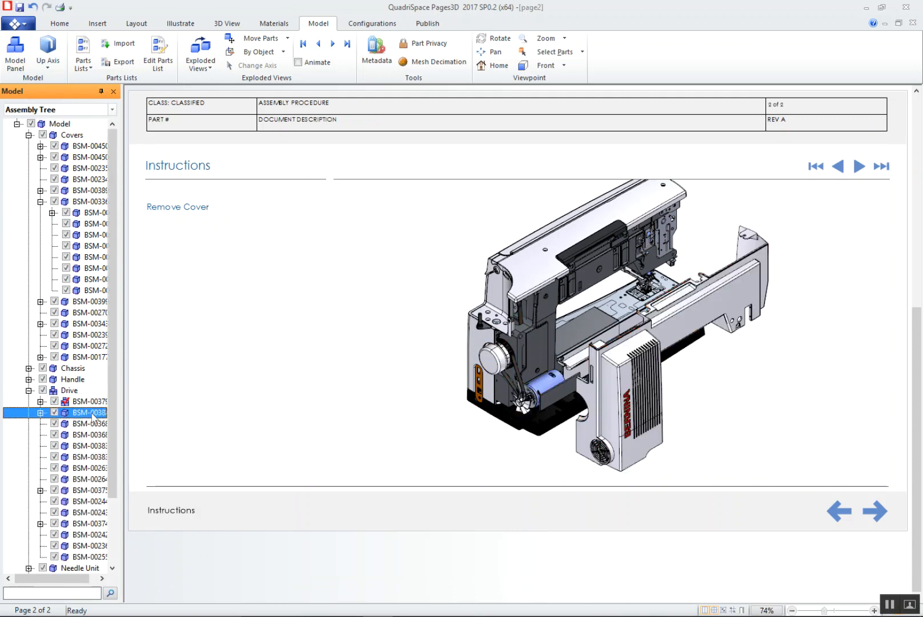
{"action": "right_click", "coordinate": [93, 416]}
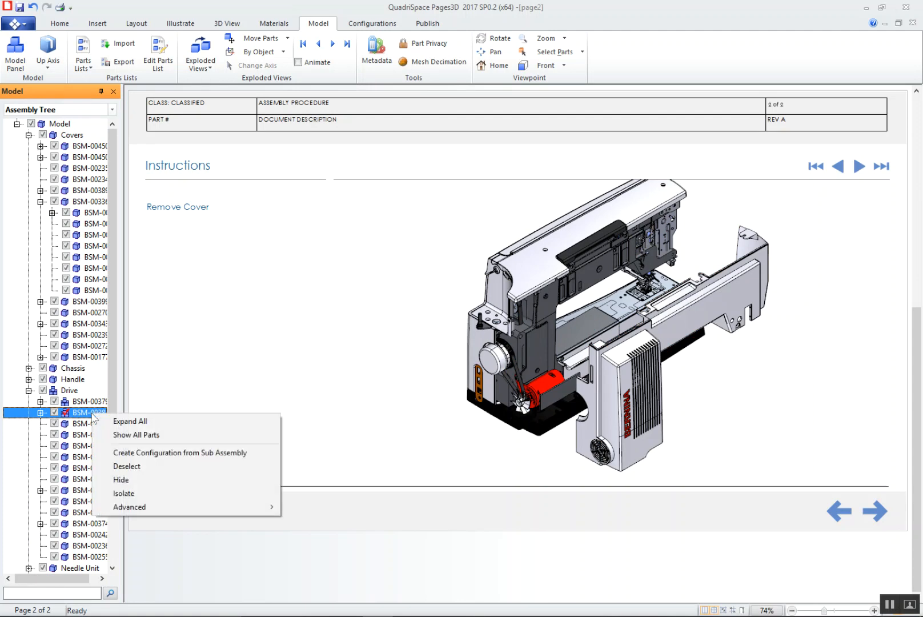
{"action": "left_click", "coordinate": [208, 452]}
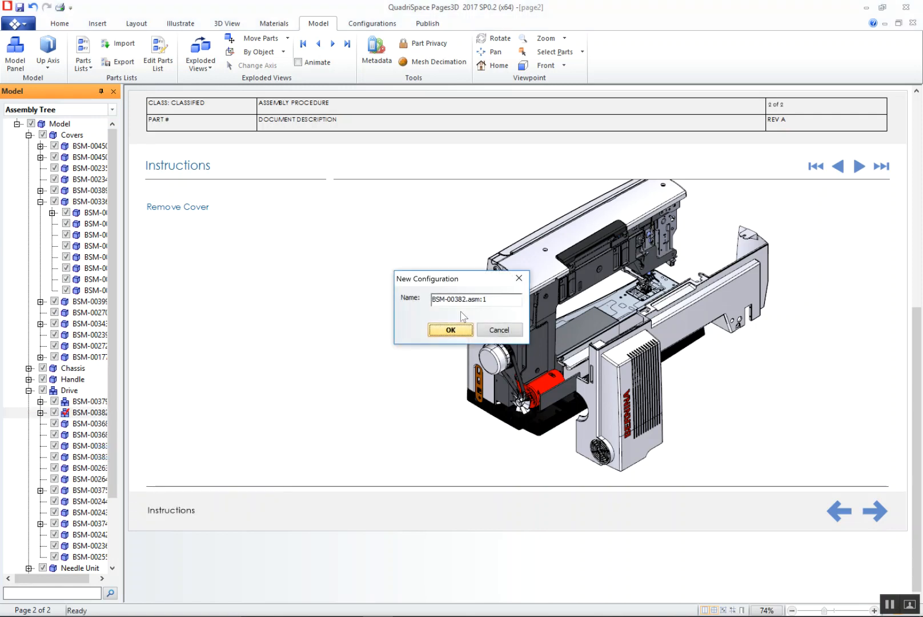
{"action": "left_click_drag", "start_coordinate": [495, 299], "coordinate": [400, 301]}
{"action": "type", "text": "En"}
{"action": "left_click", "coordinate": [454, 331]}
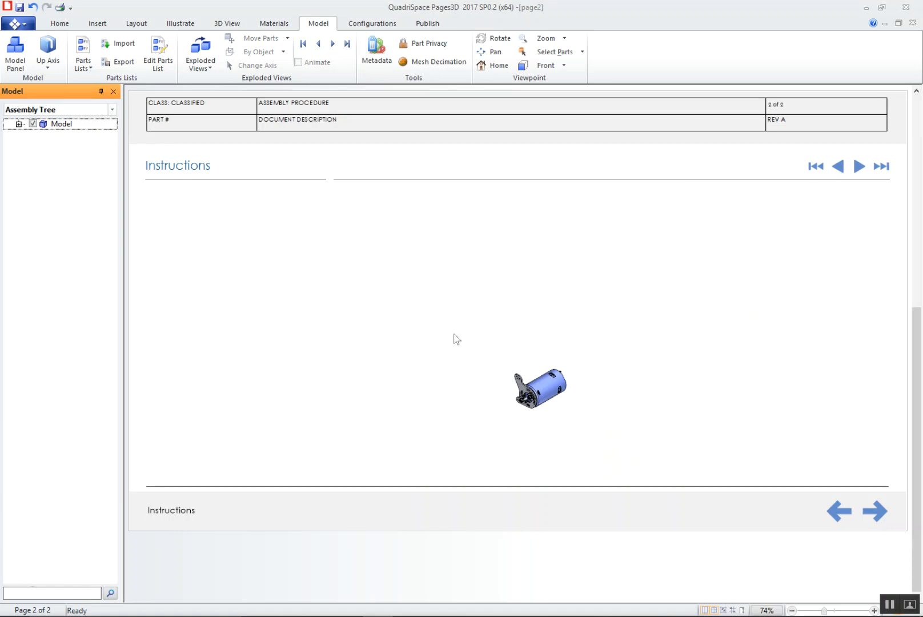
{"action": "left_click", "coordinate": [556, 397]}
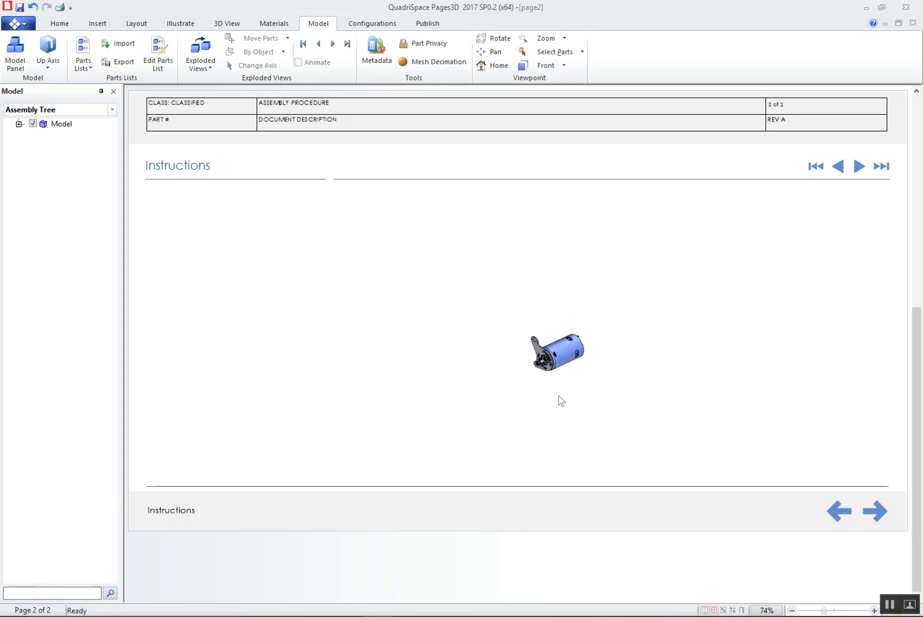
{"action": "left_click", "coordinate": [813, 167]}
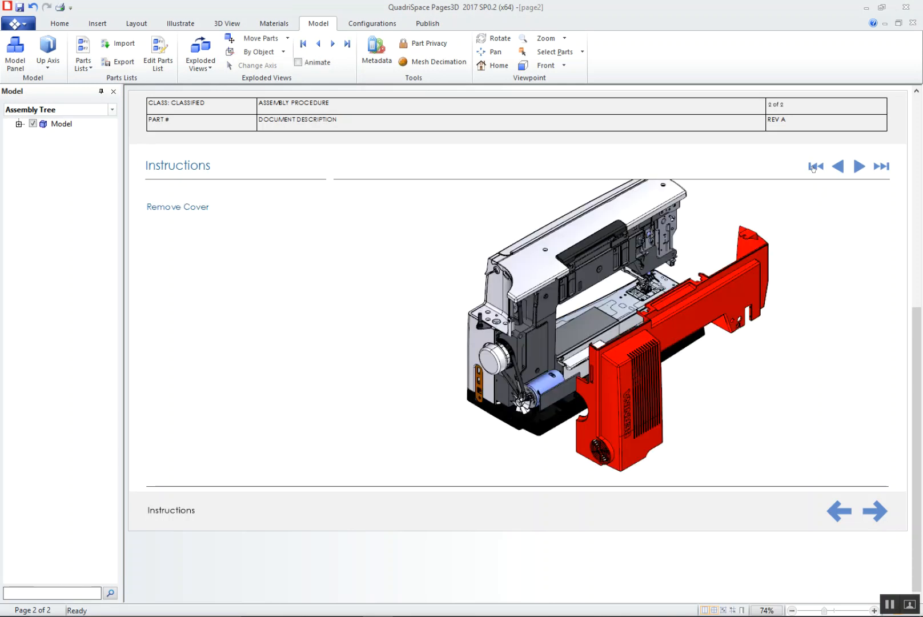
Insert a single customized page from the parts list document template, using the Motor configuration of BSM-00001.qsm
{"action": "left_click", "coordinate": [97, 24]}
{"action": "left_click", "coordinate": [68, 27]}
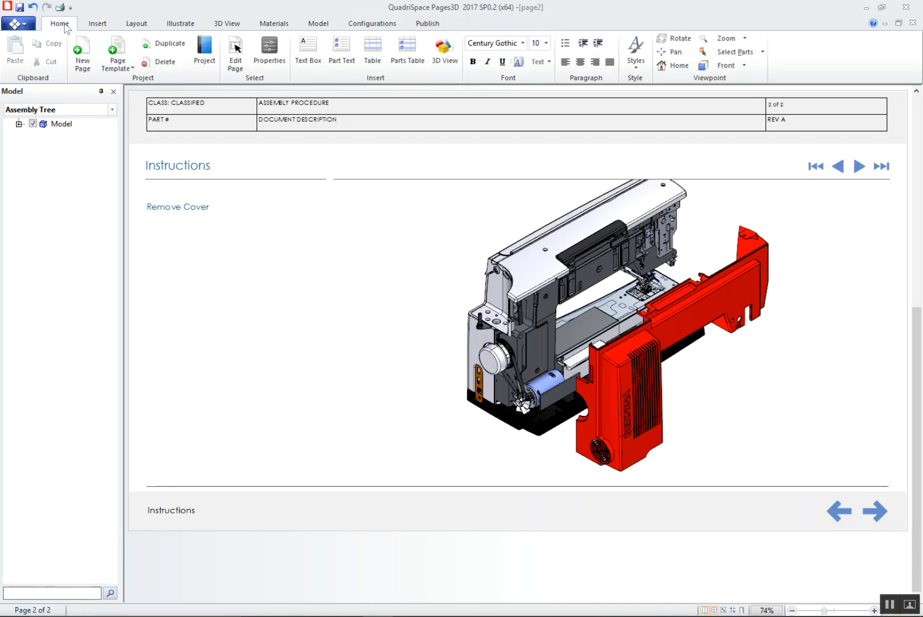
{"action": "left_click", "coordinate": [125, 68]}
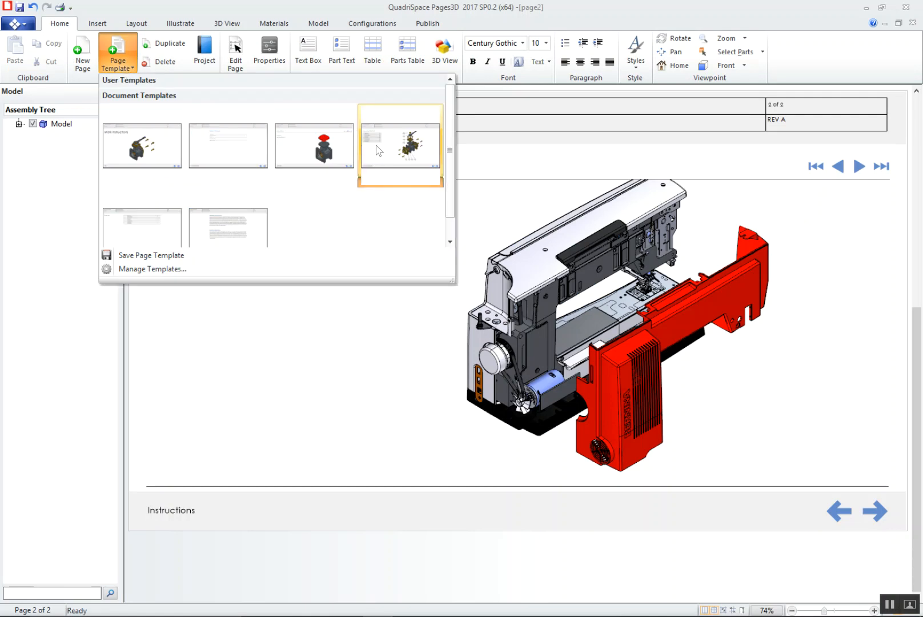
{"action": "left_click", "coordinate": [399, 153]}
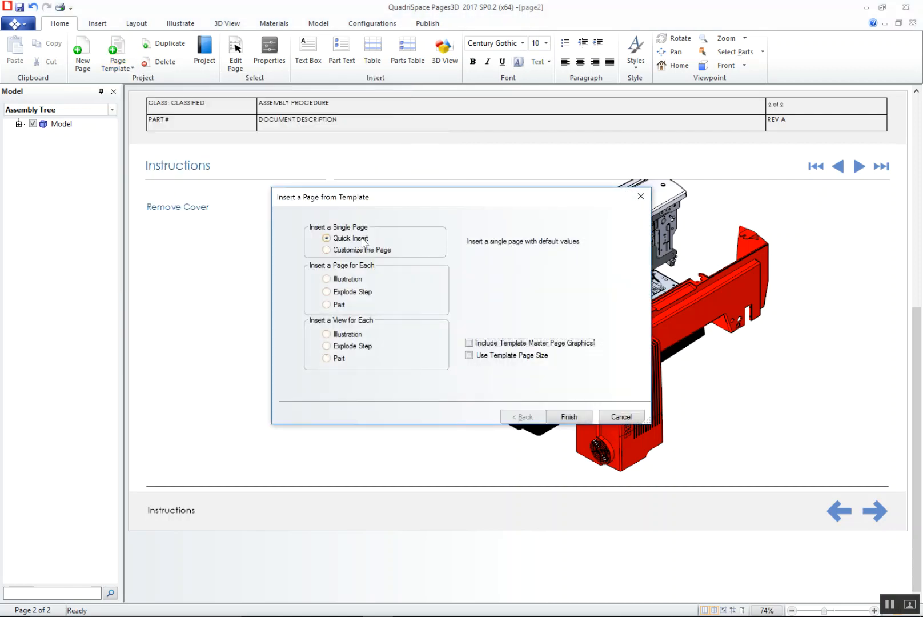
{"action": "left_click", "coordinate": [357, 250]}
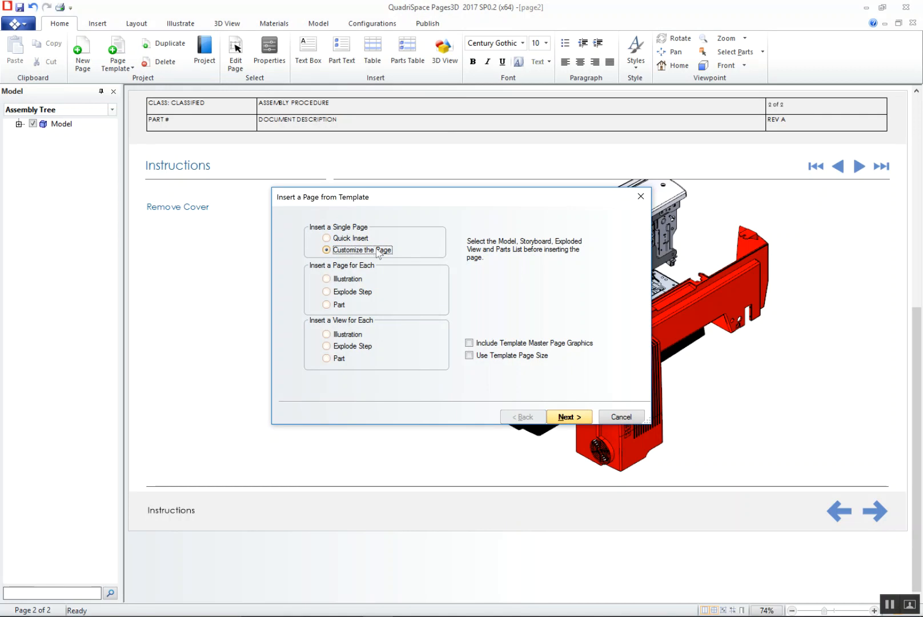
{"action": "left_click", "coordinate": [569, 416]}
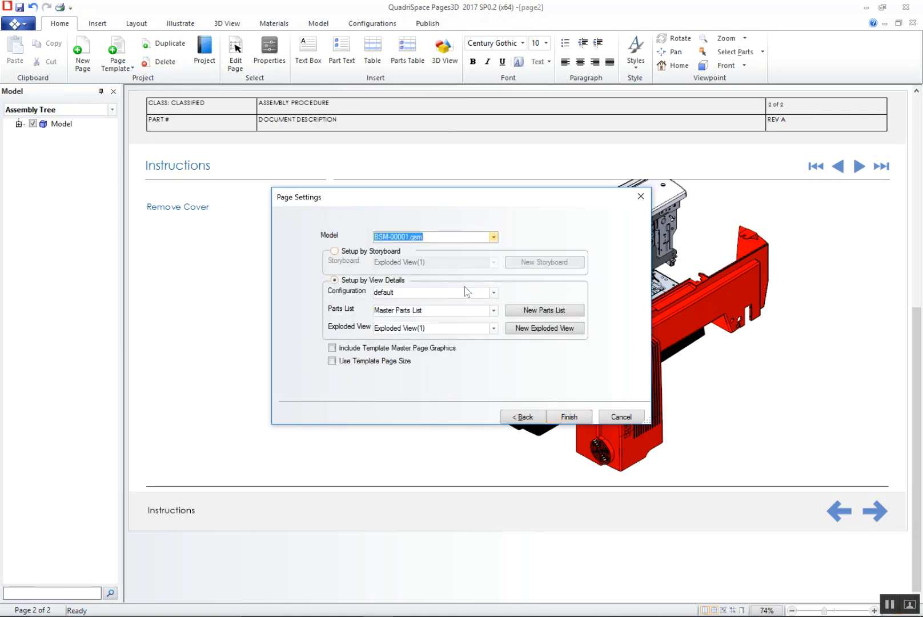
{"action": "left_click", "coordinate": [493, 292]}
{"action": "scroll", "coordinate": [492, 318], "scroll_direction": "down", "scroll_amount": 3}
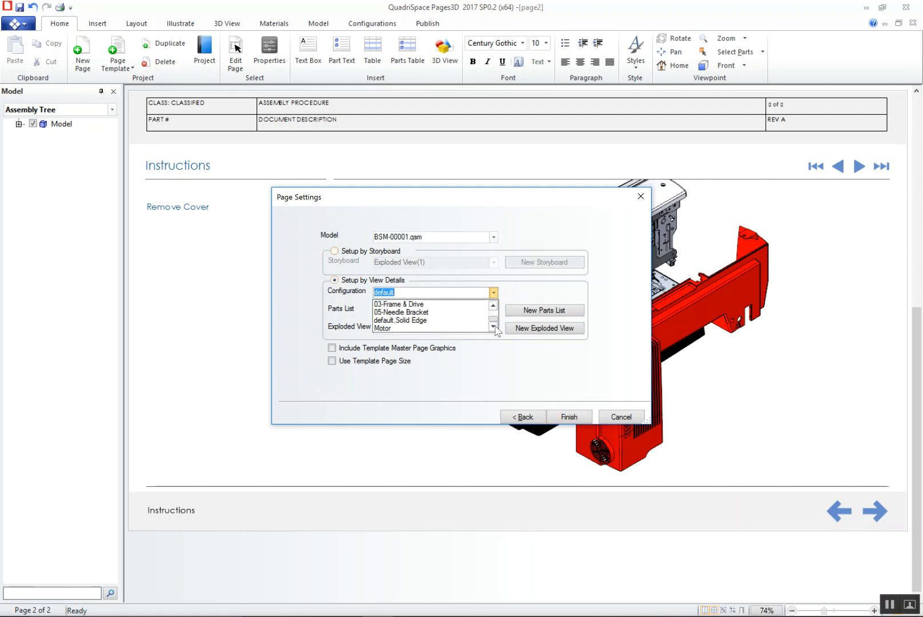
{"action": "left_click", "coordinate": [446, 327]}
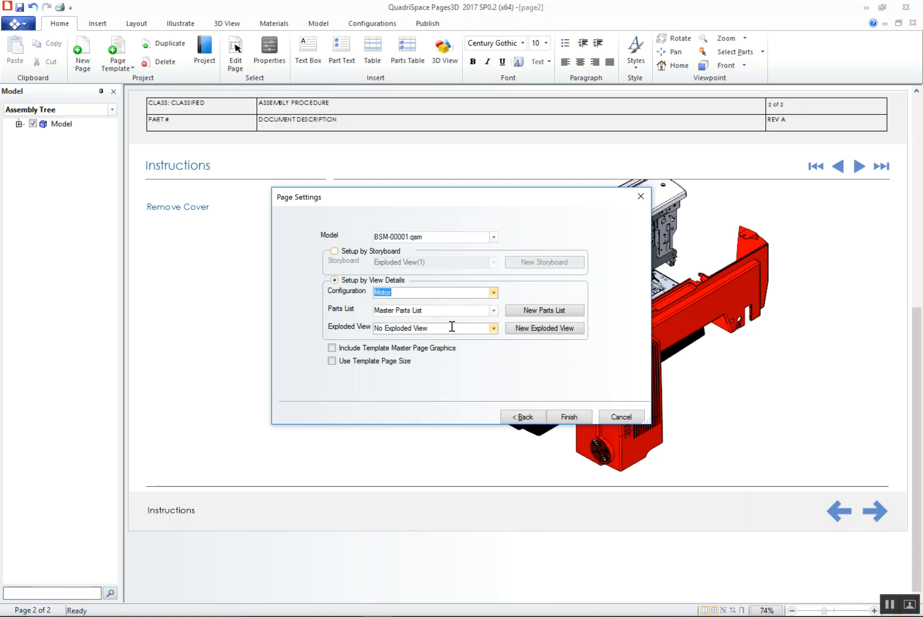
{"action": "left_click", "coordinate": [568, 418]}
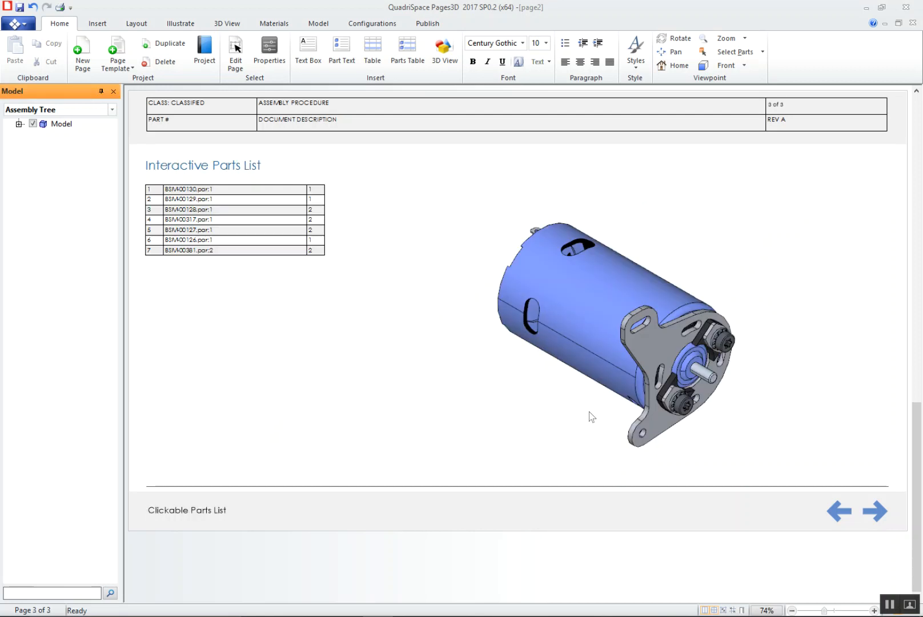
Test the interactive parts list by highlighting BSM-00130, BSM-00129 and BSM-00126 in the motor view
{"action": "left_click", "coordinate": [218, 193]}
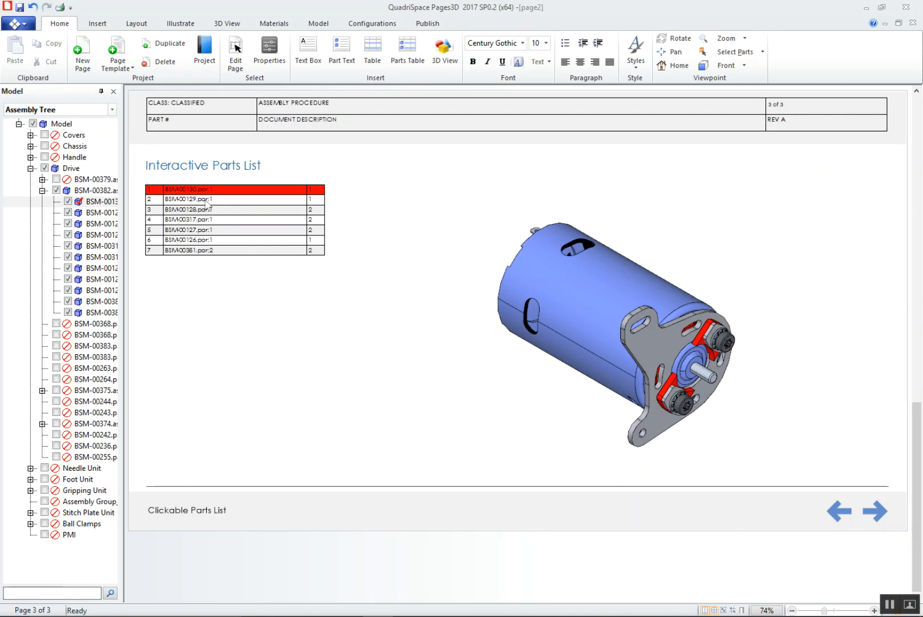
{"action": "left_click", "coordinate": [207, 201]}
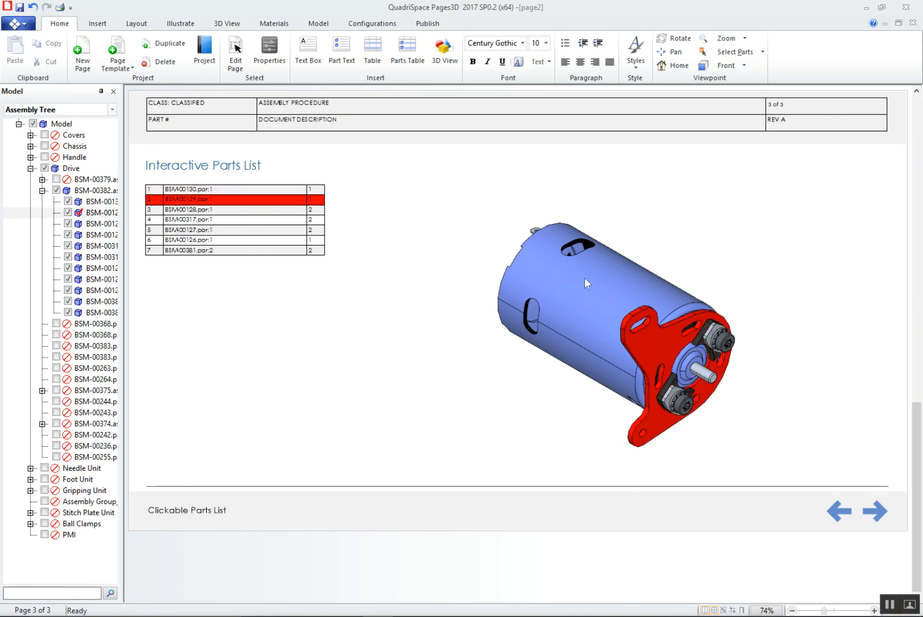
{"action": "left_click", "coordinate": [304, 240]}
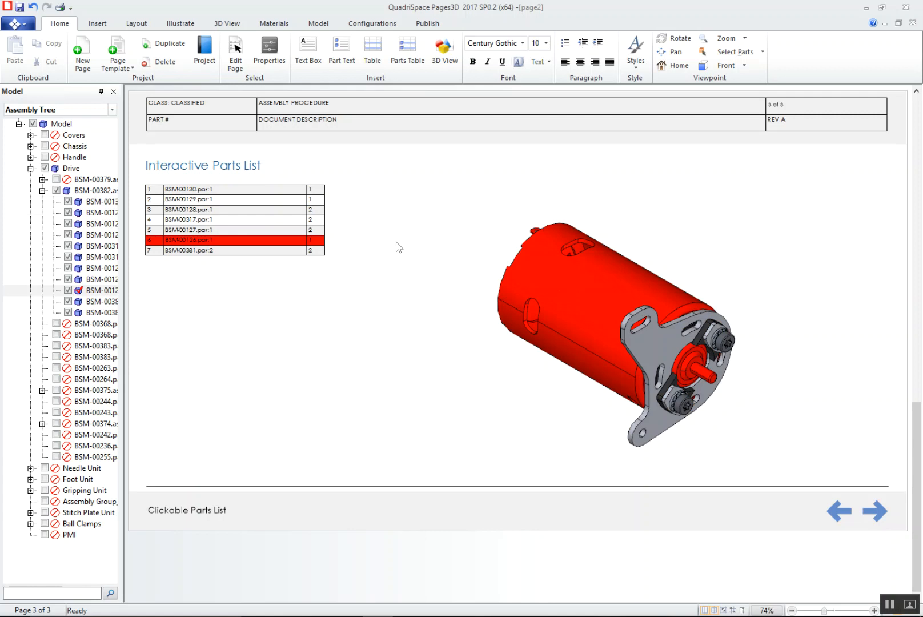
{"action": "middle_click_drag", "start_coordinate": [606, 308], "coordinate": [606, 331]}
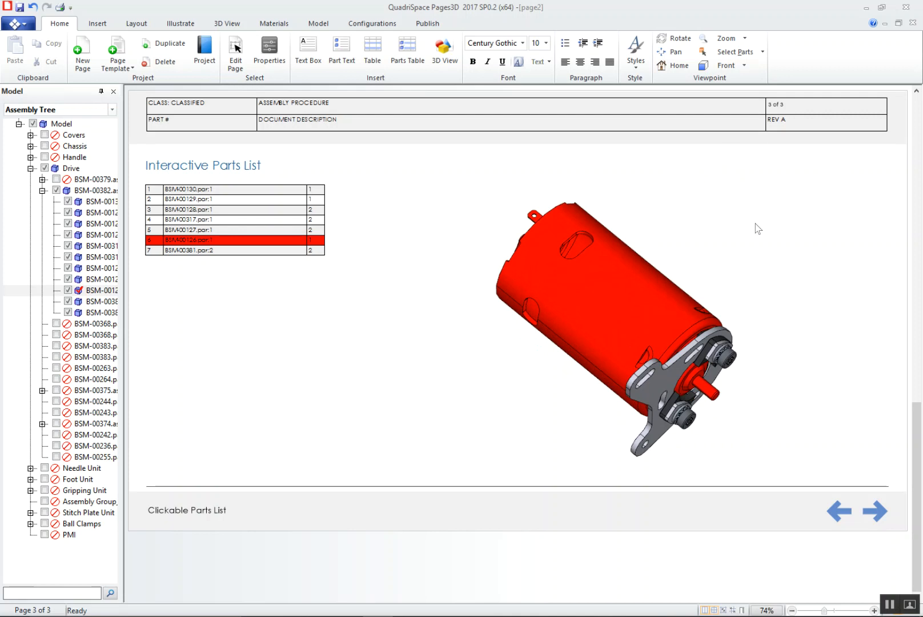
Clear the part highlight and create a new exploded view for the motor, keeping the suggested name
{"action": "left_click_drag", "start_coordinate": [685, 345], "coordinate": [644, 342]}
{"action": "middle_click_drag", "start_coordinate": [762, 417], "coordinate": [672, 361]}
{"action": "left_click_drag", "start_coordinate": [648, 358], "coordinate": [651, 358]}
{"action": "left_click", "coordinate": [660, 360]}
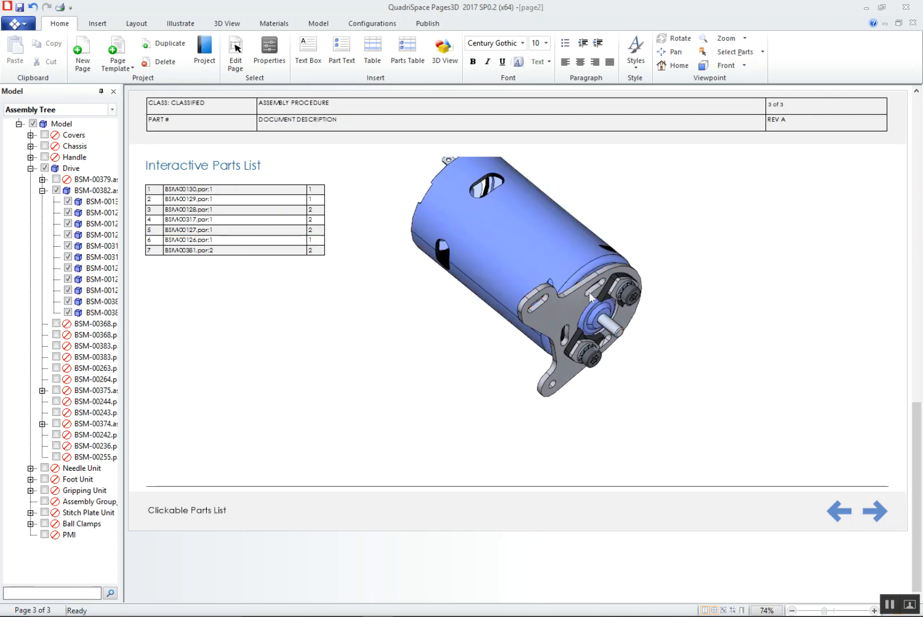
{"action": "left_click", "coordinate": [318, 23]}
{"action": "left_click", "coordinate": [197, 68]}
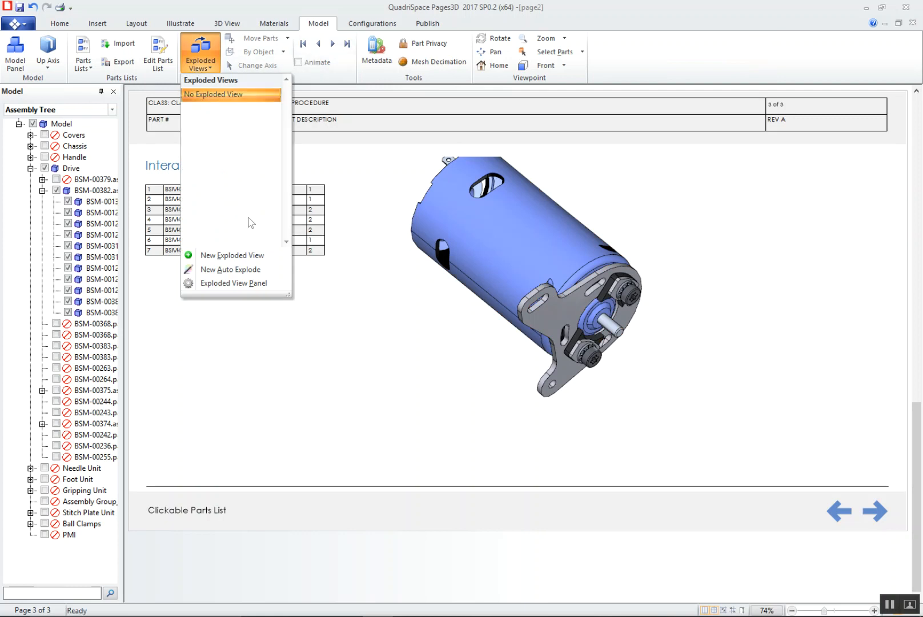
{"action": "left_click", "coordinate": [262, 255]}
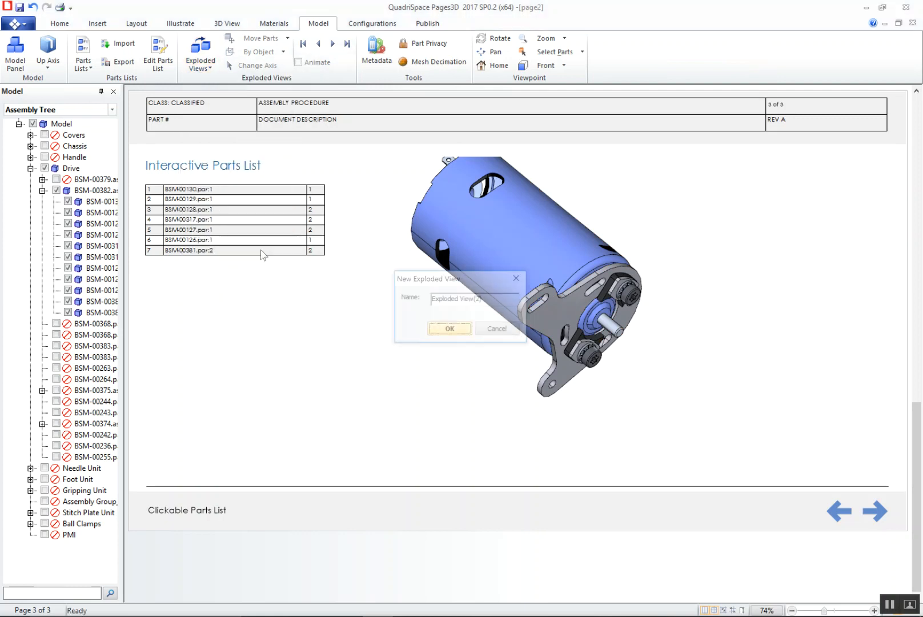
{"action": "left_click", "coordinate": [451, 330]}
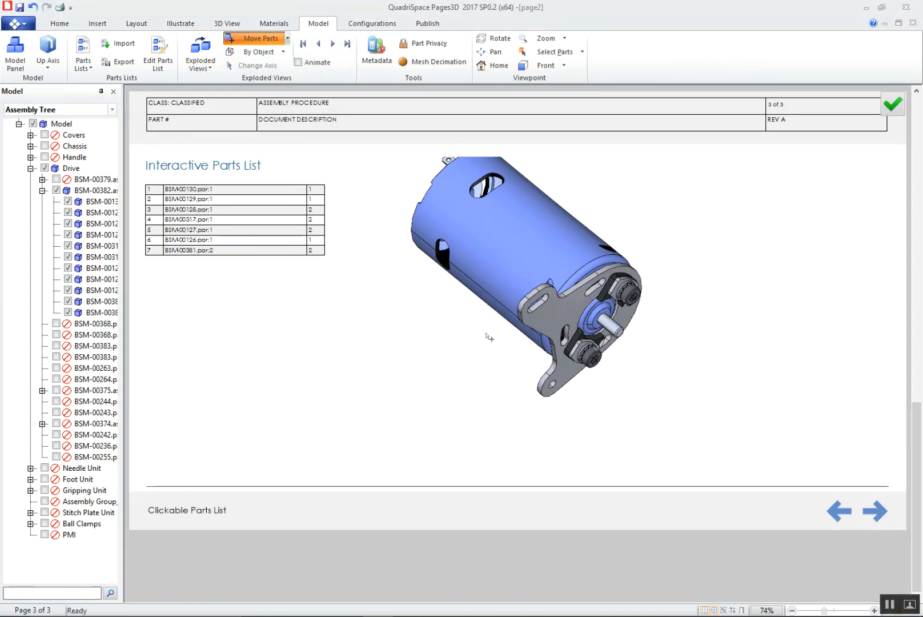
Explode the two screws, and the two toothed lock washers behind them, outward along the motor's shaft axis
{"action": "left_click", "coordinate": [631, 298]}
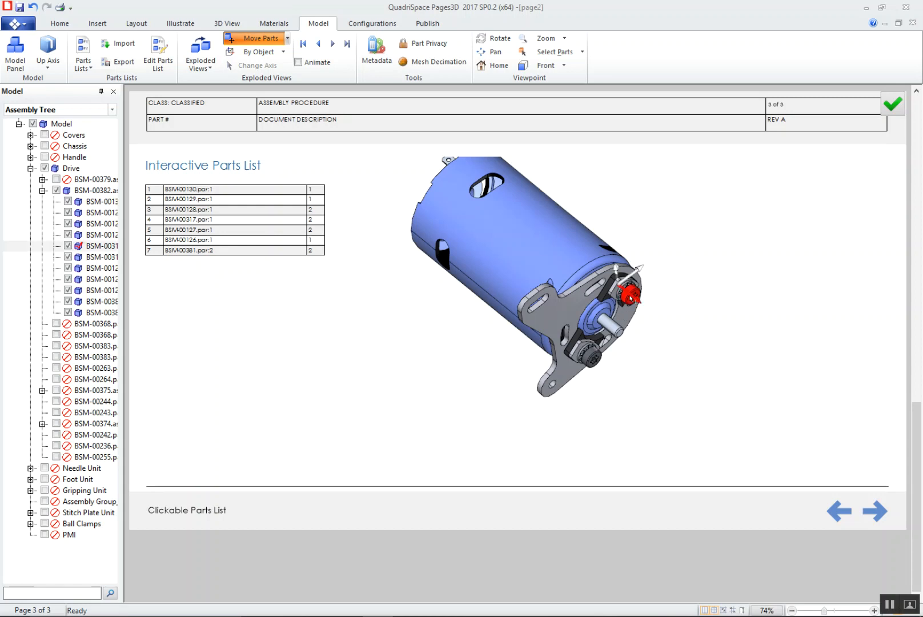
{"action": "left_click", "coordinate": [603, 360], "text": "ctrl"}
{"action": "left_click_drag", "start_coordinate": [629, 294], "coordinate": [811, 434]}
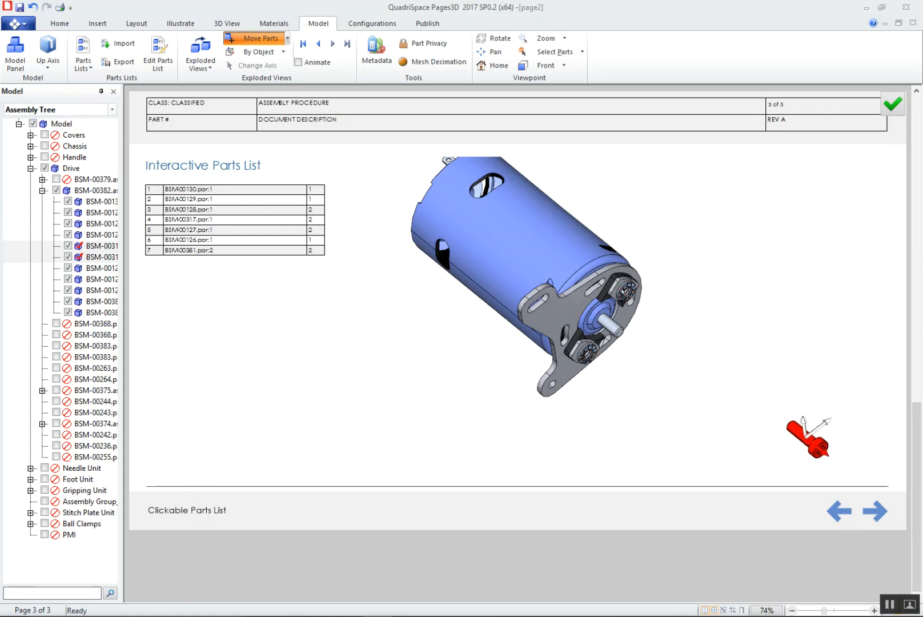
{"action": "left_click", "coordinate": [628, 290]}
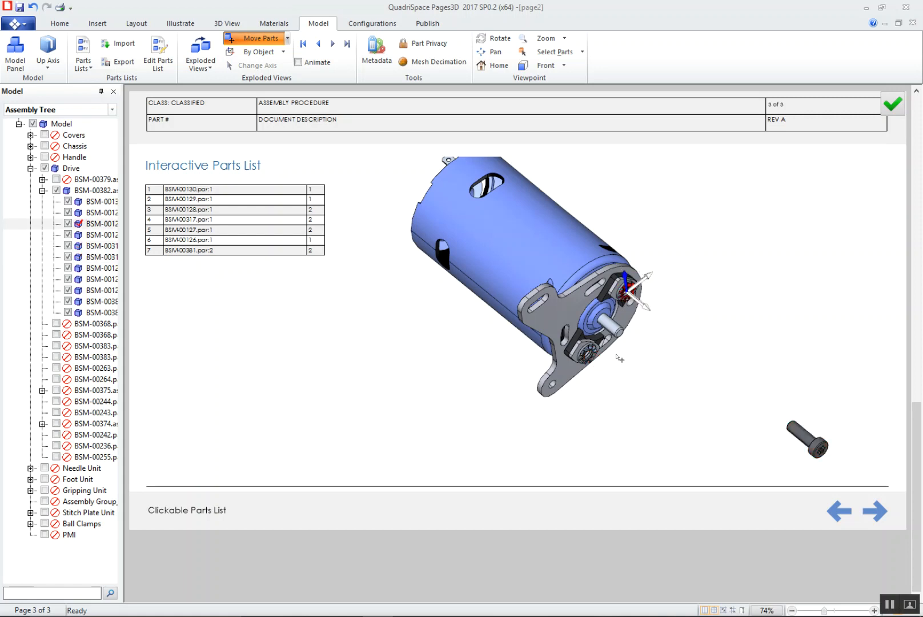
{"action": "left_click", "coordinate": [586, 360], "text": "ctrl"}
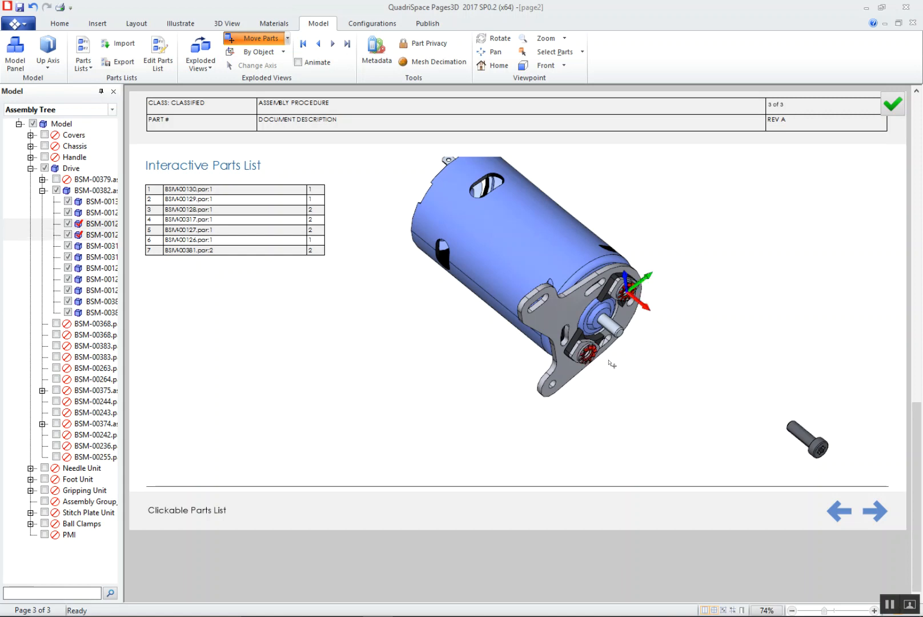
{"action": "left_click_drag", "start_coordinate": [644, 307], "coordinate": [759, 399]}
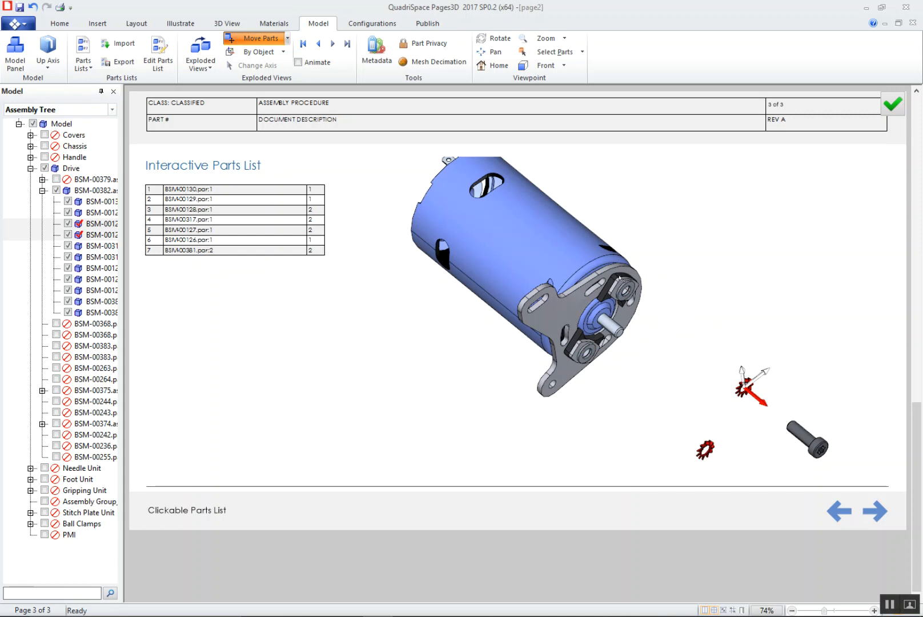
Explode the two flat washers as a pair and the mounting plate separately, outward along the motor's shaft axis
{"action": "left_click", "coordinate": [624, 302]}
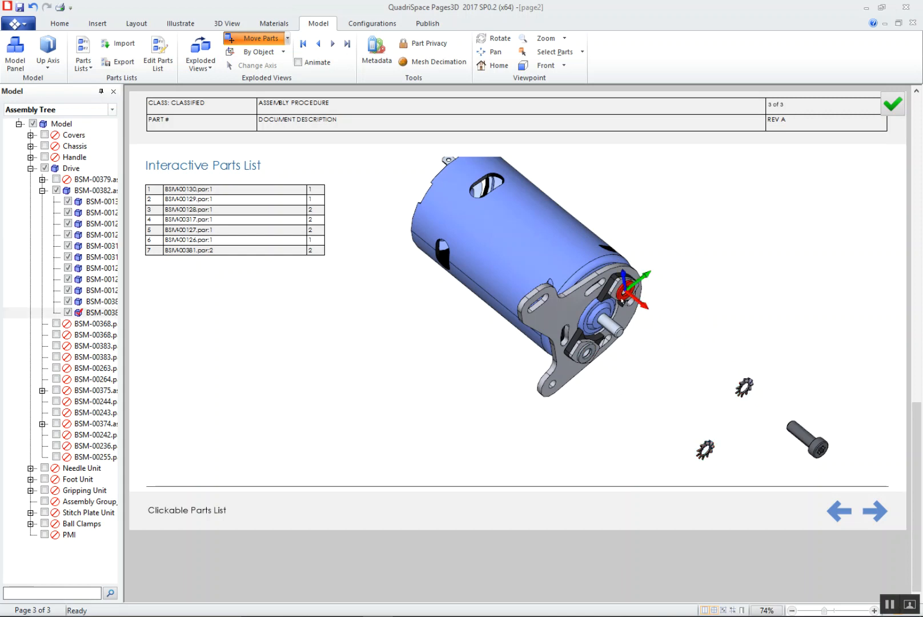
{"action": "left_click", "coordinate": [594, 352], "text": "ctrl"}
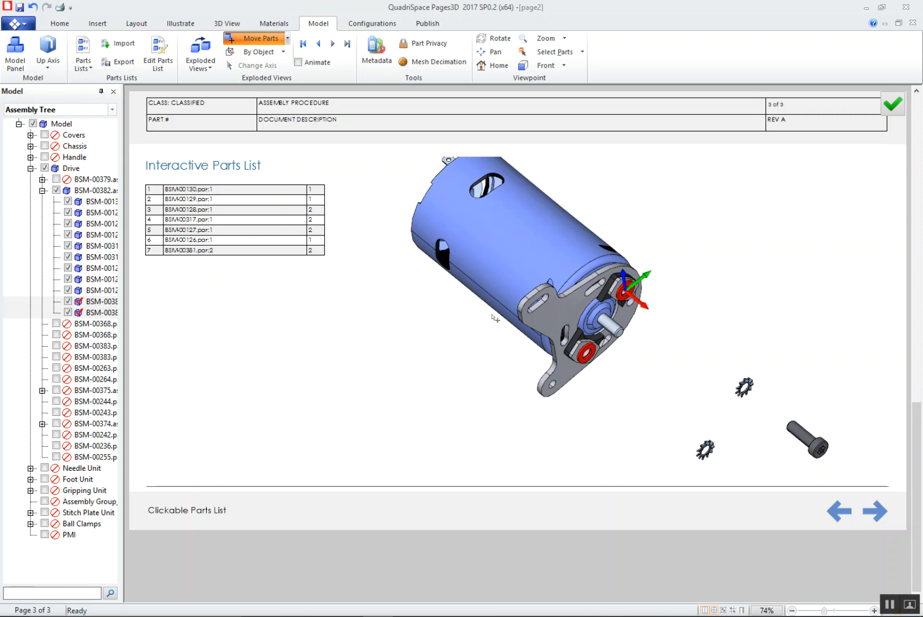
{"action": "left_click_drag", "start_coordinate": [637, 301], "coordinate": [718, 367]}
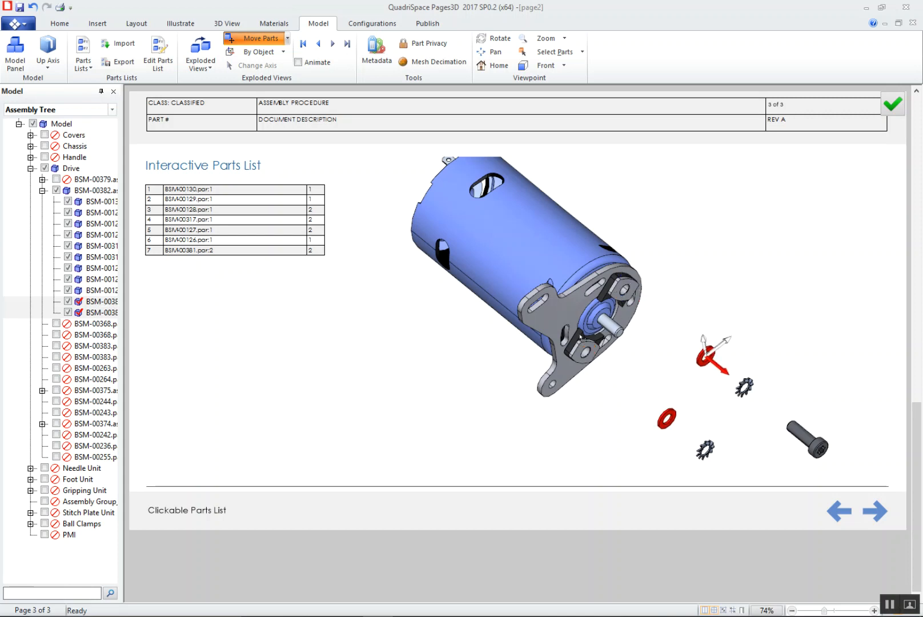
{"action": "left_click", "coordinate": [610, 350]}
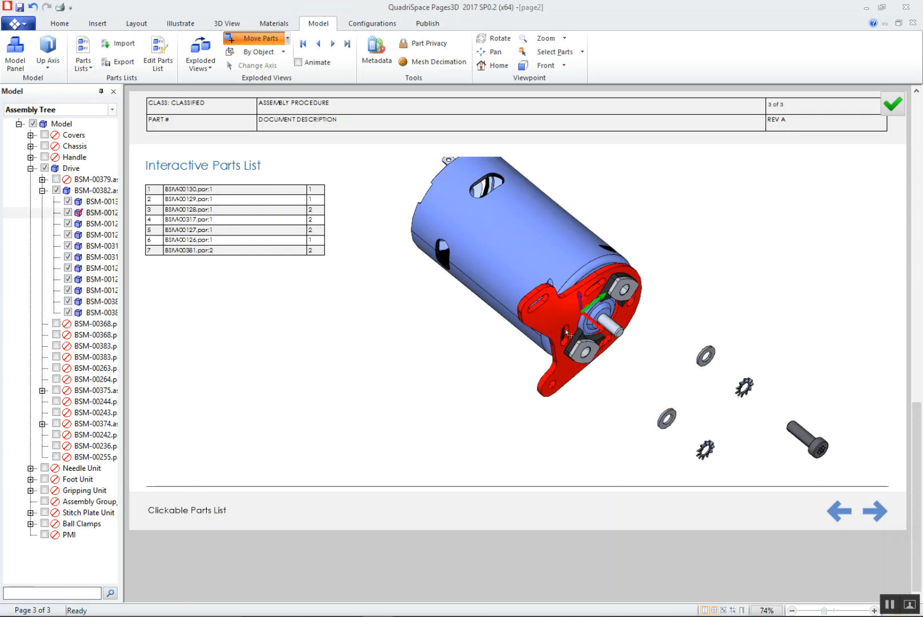
{"action": "left_click_drag", "start_coordinate": [598, 327], "coordinate": [666, 384]}
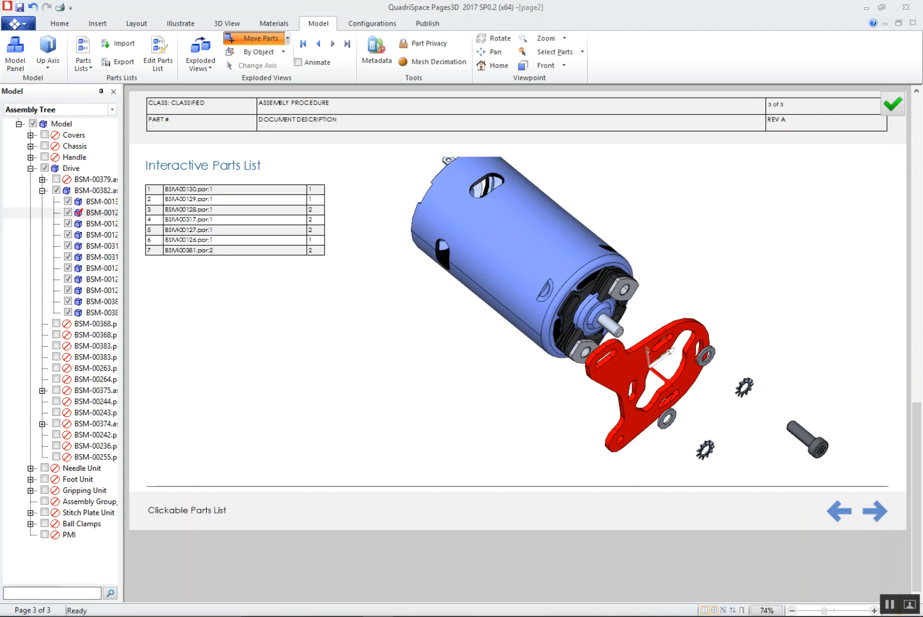
Explode the two small spacers as a pair and the black bracket separately along the motor's shaft axis, and finish editing
{"action": "left_click", "coordinate": [621, 294]}
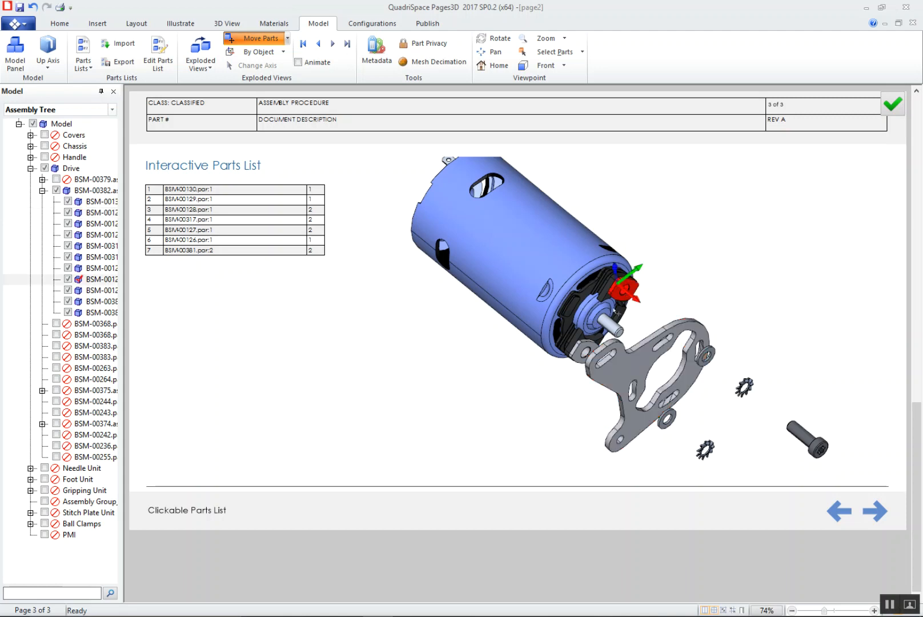
{"action": "left_click", "coordinate": [583, 350], "text": "ctrl"}
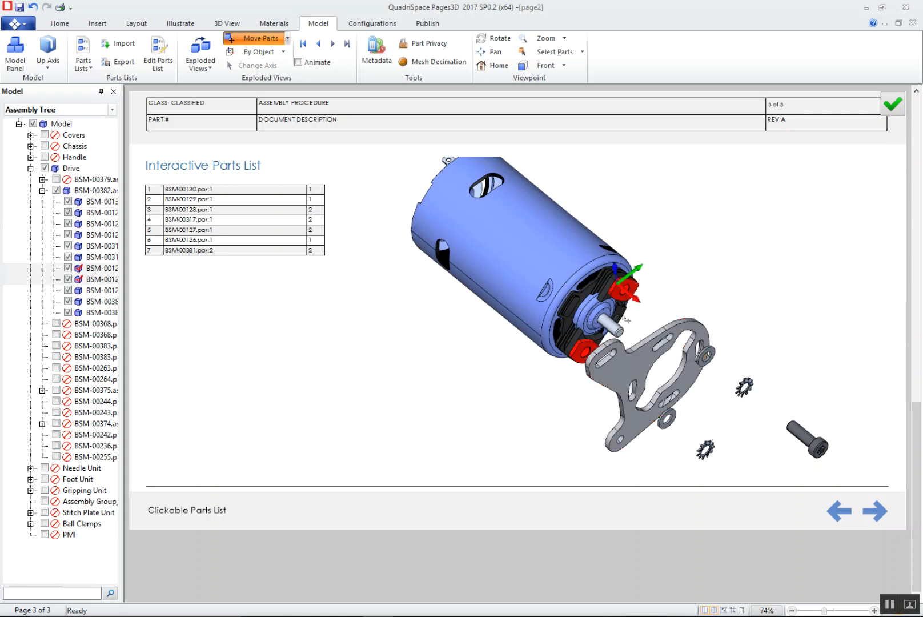
{"action": "left_click_drag", "start_coordinate": [621, 289], "coordinate": [670, 329]}
{"action": "left_click", "coordinate": [626, 288]}
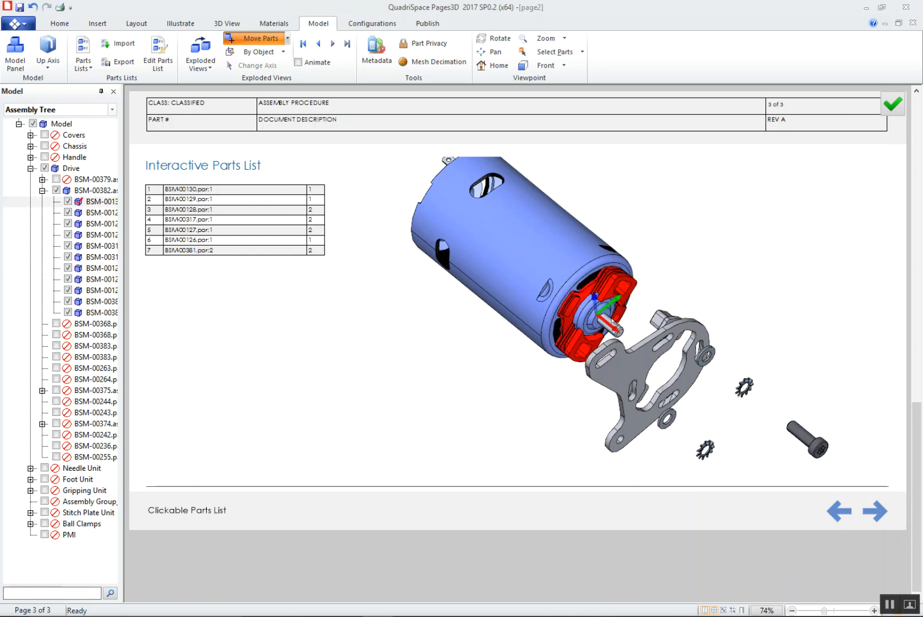
{"action": "left_click_drag", "start_coordinate": [611, 326], "coordinate": [638, 347]}
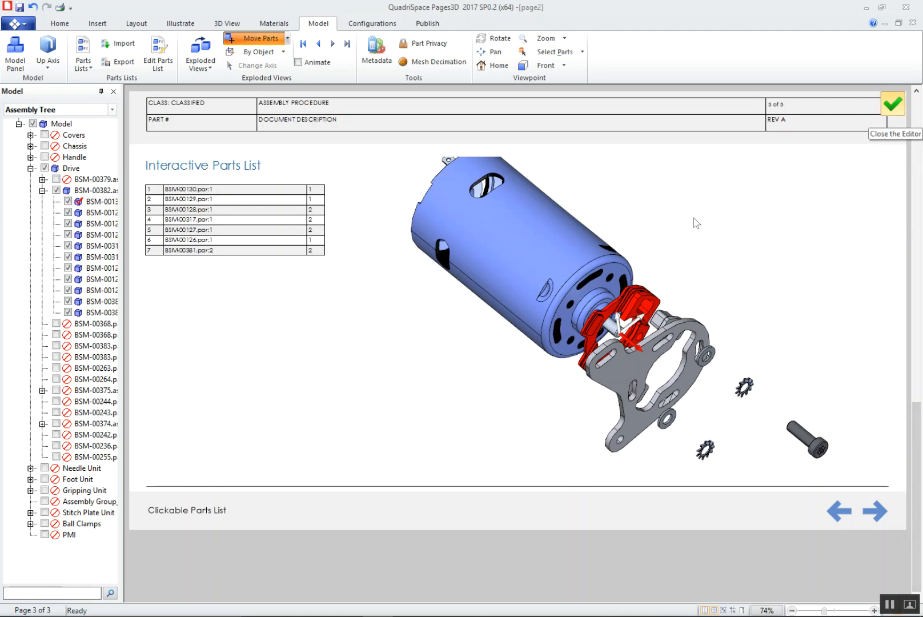
{"action": "left_click", "coordinate": [665, 271]}
{"action": "key", "text": "Escape"}
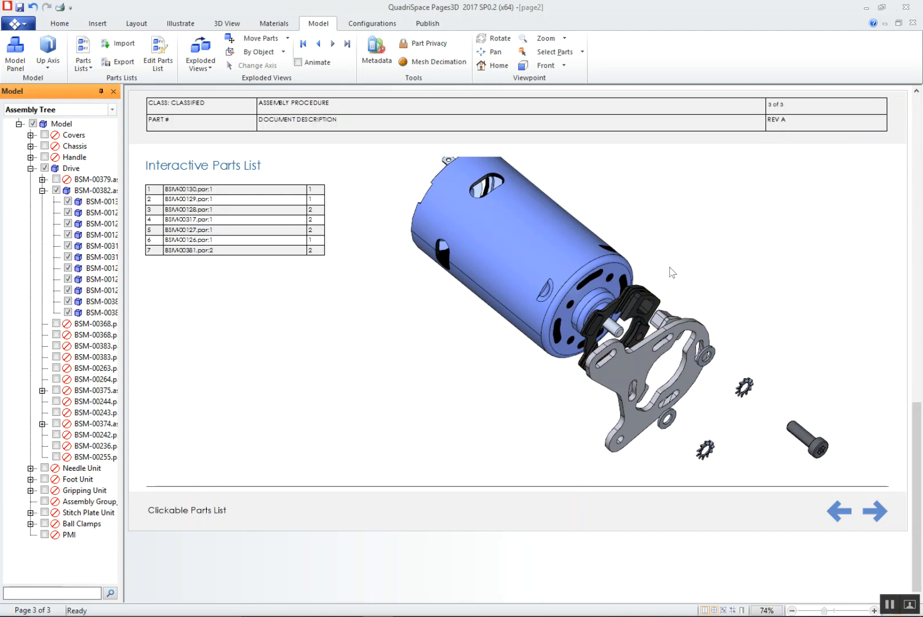
Edit Step (2) of the exploded view, moving the two toothed lock washers closer to the screws, to about 0.09 in X
{"action": "middle_click_drag", "start_coordinate": [627, 277], "coordinate": [662, 320]}
{"action": "scroll", "coordinate": [662, 320], "scroll_direction": "down", "scroll_amount": 3}
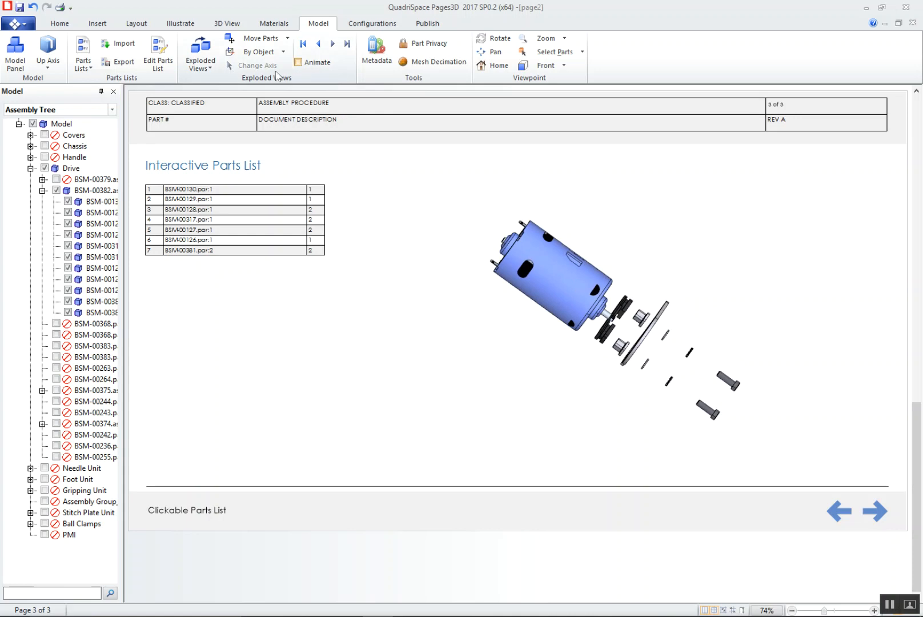
{"action": "left_click", "coordinate": [201, 70]}
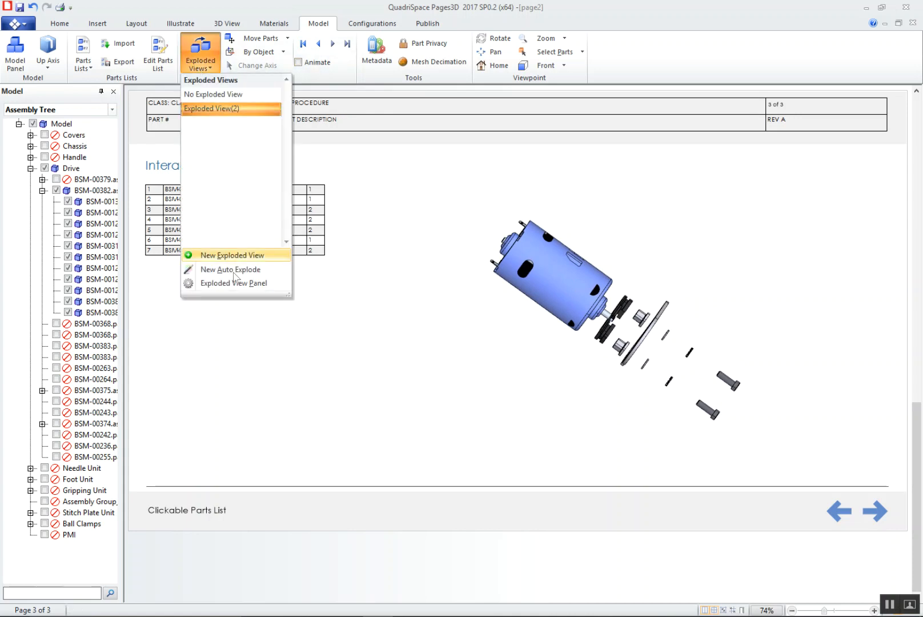
{"action": "left_click", "coordinate": [243, 286]}
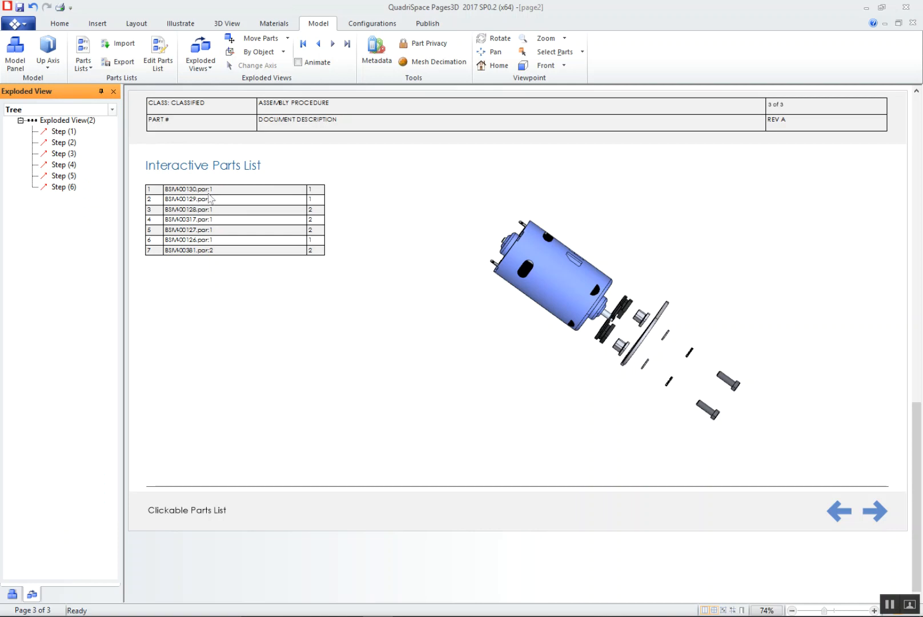
{"action": "left_click", "coordinate": [72, 132]}
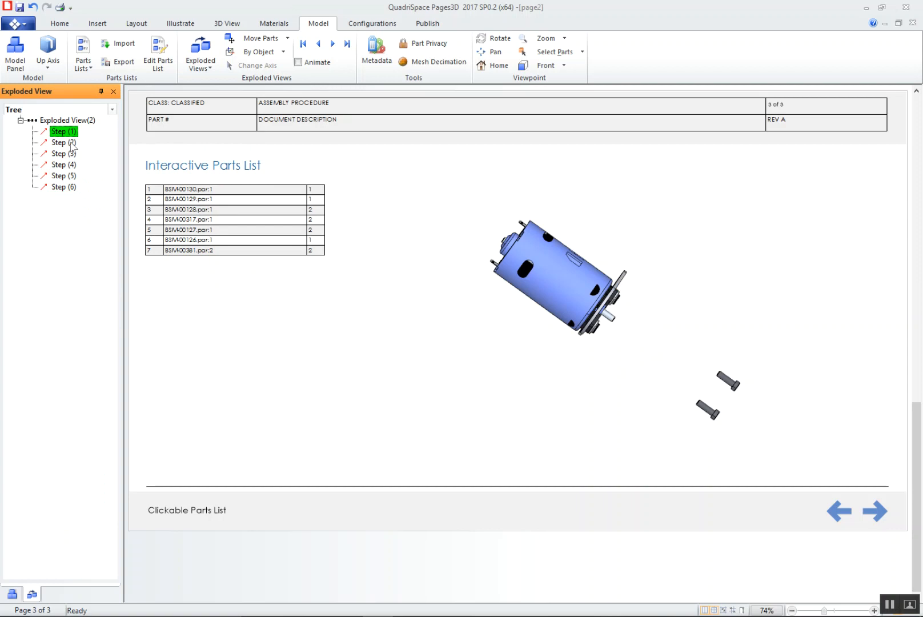
{"action": "left_click", "coordinate": [70, 143]}
{"action": "right_click", "coordinate": [69, 142]}
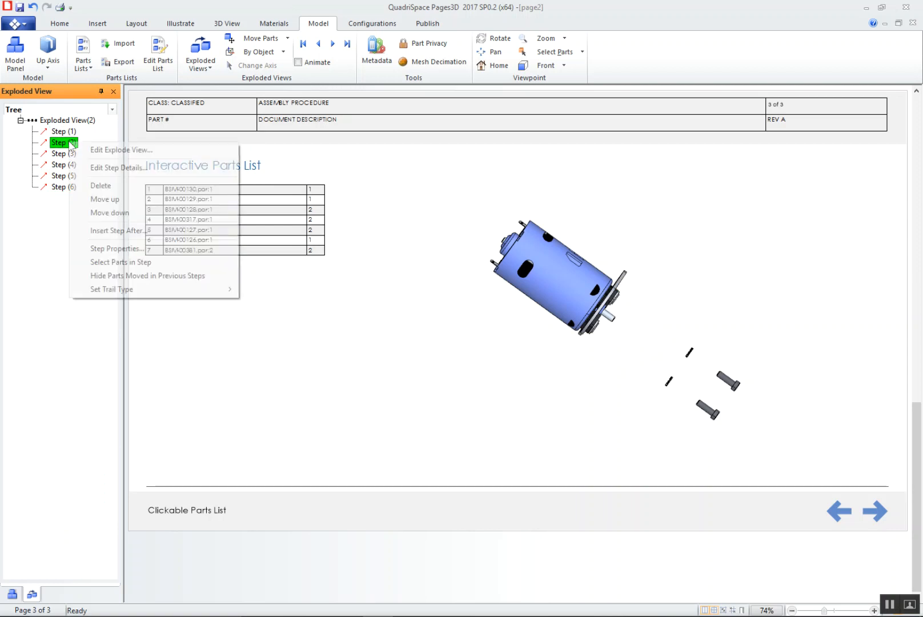
{"action": "left_click", "coordinate": [158, 168]}
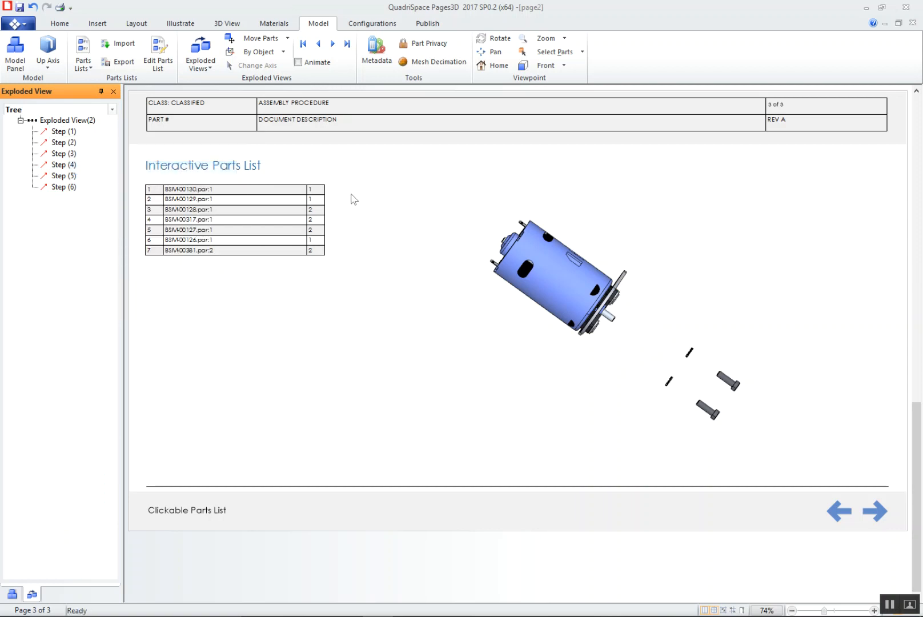
{"action": "left_click_drag", "start_coordinate": [683, 393], "coordinate": [698, 402]}
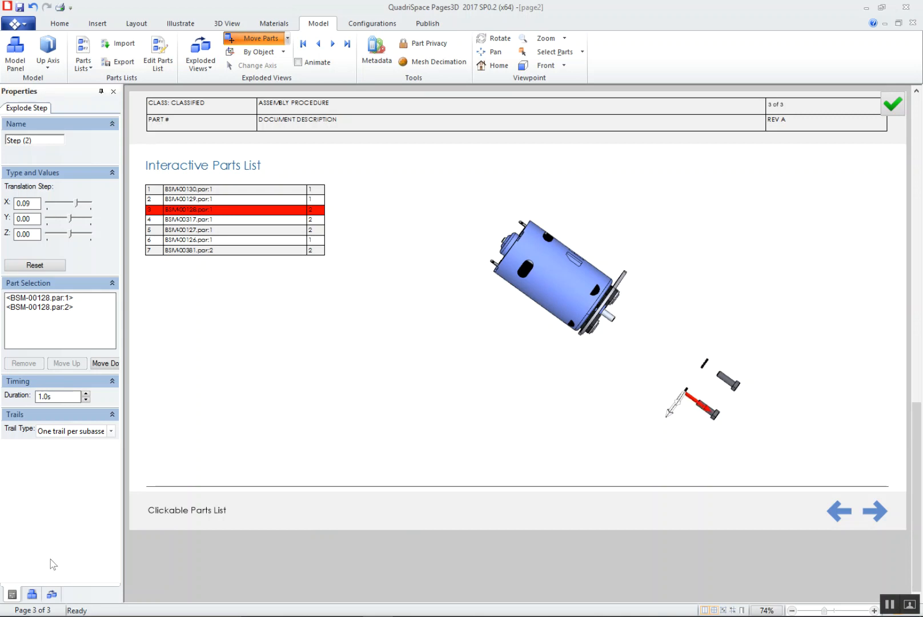
Adjust Steps (3) and (4) of the exploded view, moving the flat washers and the mounting plate farther out along the shaft axis
{"action": "left_click", "coordinate": [51, 595]}
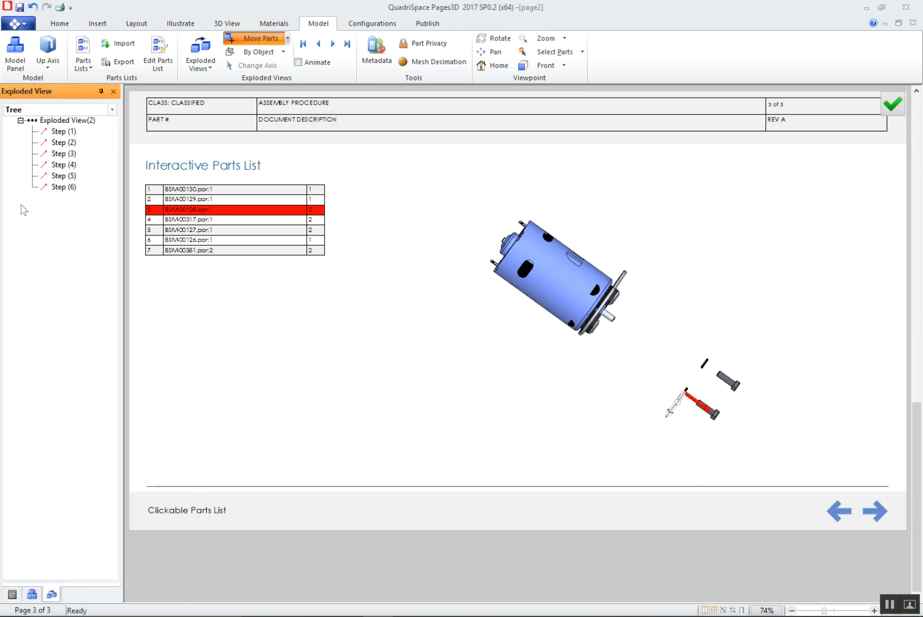
{"action": "left_click", "coordinate": [63, 153]}
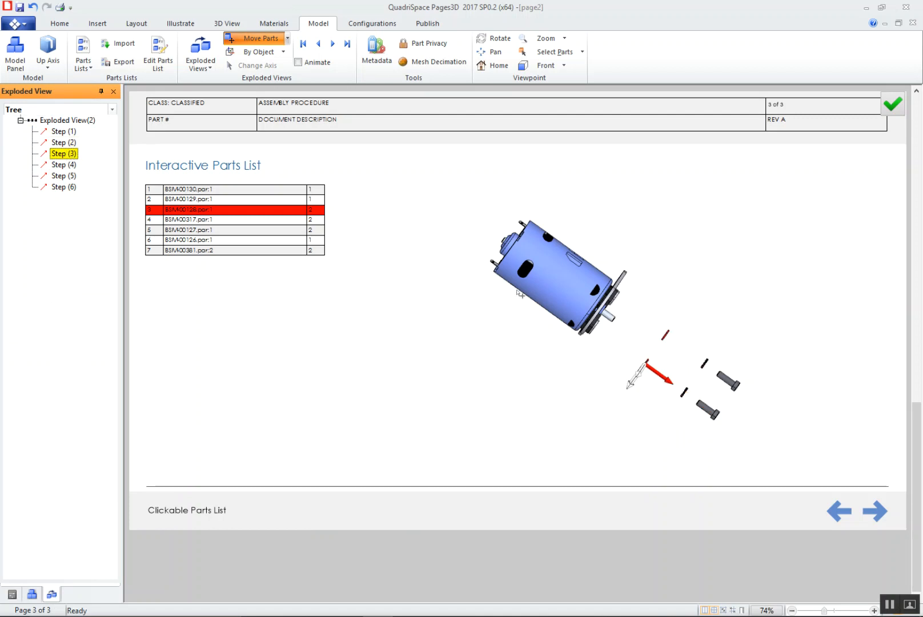
{"action": "left_click_drag", "start_coordinate": [662, 376], "coordinate": [679, 389]}
{"action": "left_click", "coordinate": [63, 165]}
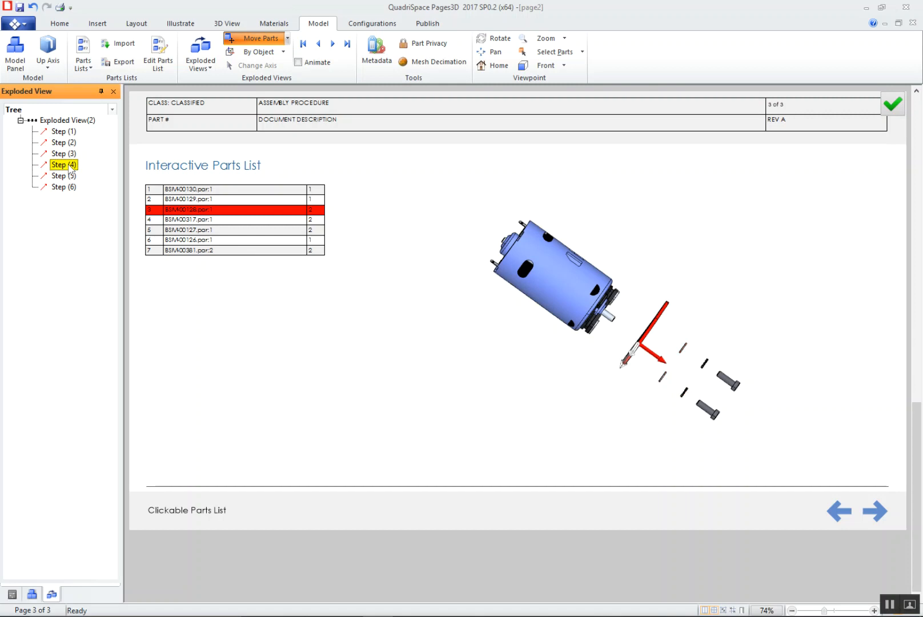
{"action": "left_click_drag", "start_coordinate": [652, 355], "coordinate": [668, 367]}
Adjust Steps (5) and (6), moving the two spacers and the black bracket slightly farther from the motor, and close the editor
{"action": "left_click", "coordinate": [64, 175]}
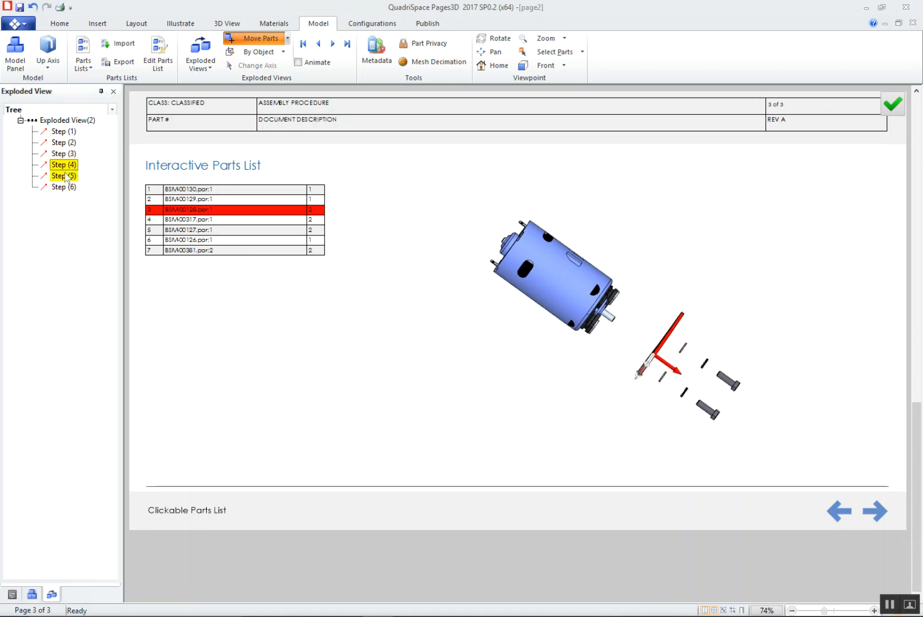
{"action": "left_click_drag", "start_coordinate": [634, 358], "coordinate": [643, 365]}
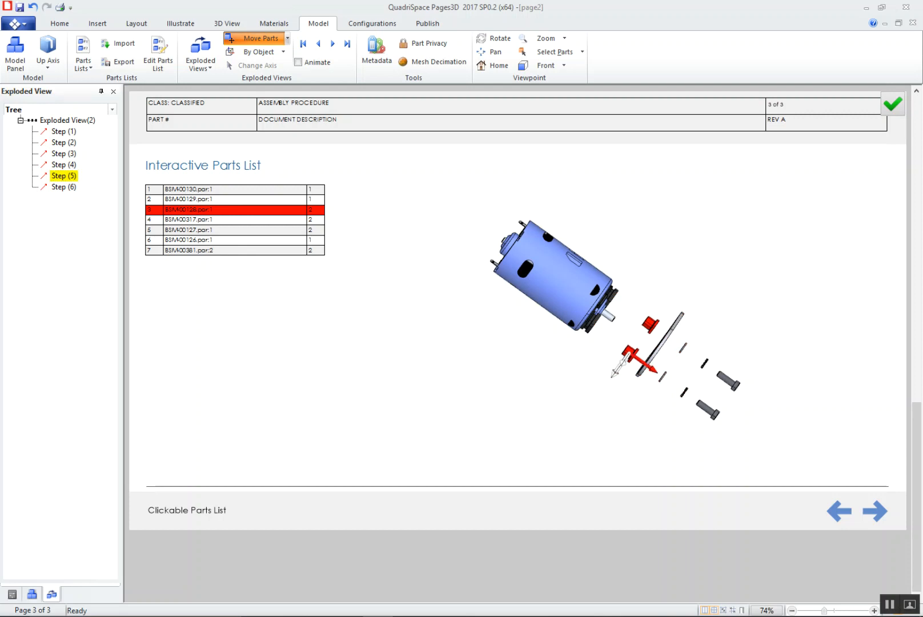
{"action": "left_click", "coordinate": [62, 187]}
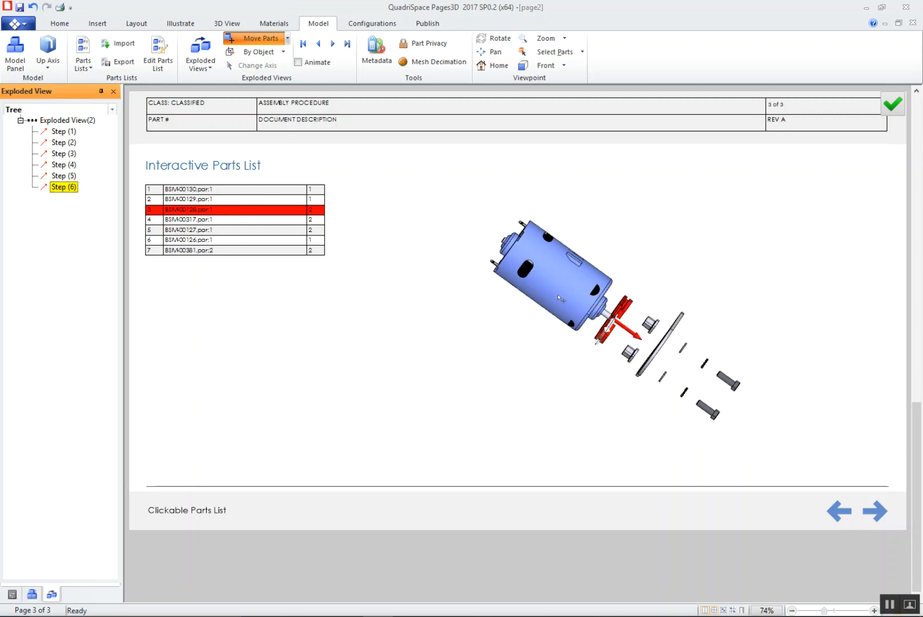
{"action": "left_click_drag", "start_coordinate": [627, 331], "coordinate": [635, 342]}
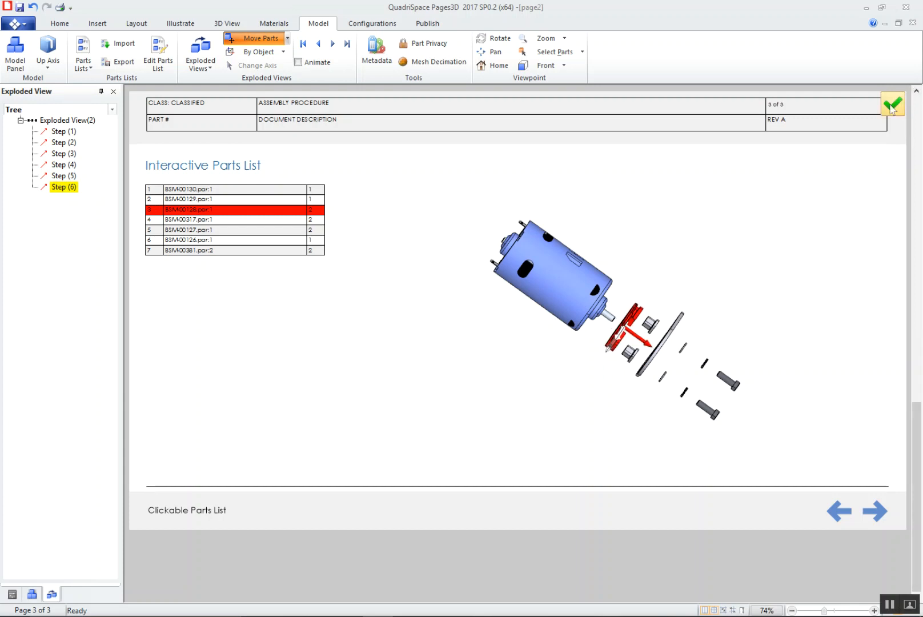
{"action": "left_click", "coordinate": [708, 317]}
Shorten the motor's 3D view frame by lowering its upper edge below the page heading, and reactivate the 3D view
{"action": "middle_click_drag", "start_coordinate": [723, 357], "coordinate": [723, 336]}
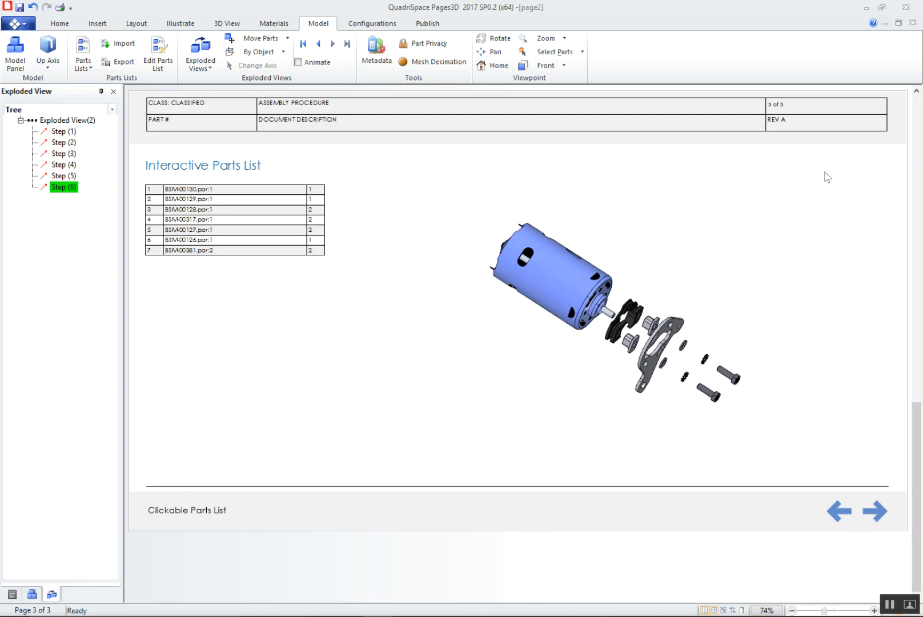
{"action": "left_click", "coordinate": [700, 275]}
{"action": "left_click_drag", "start_coordinate": [611, 158], "coordinate": [611, 179]}
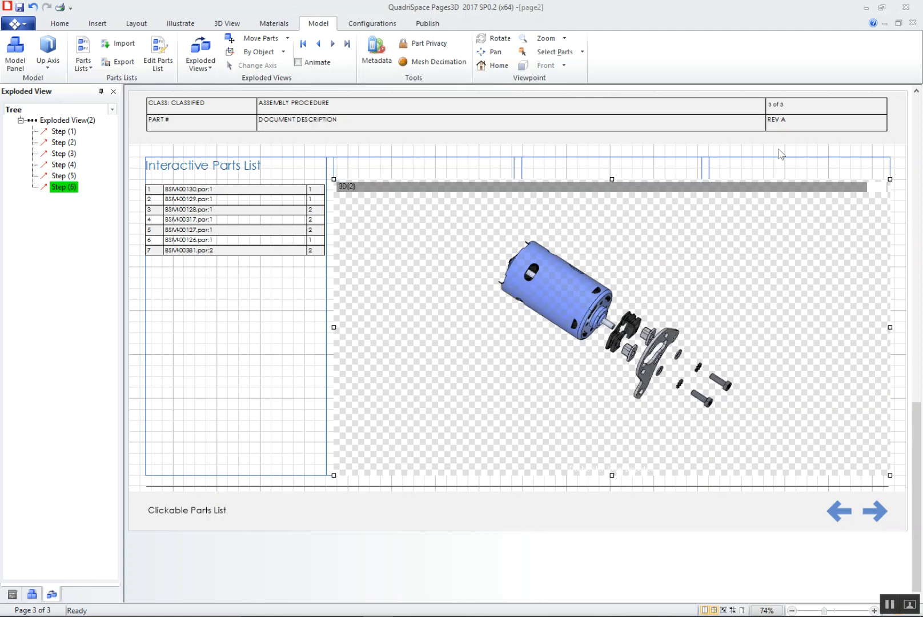
{"action": "left_click_drag", "start_coordinate": [611, 181], "coordinate": [611, 190]}
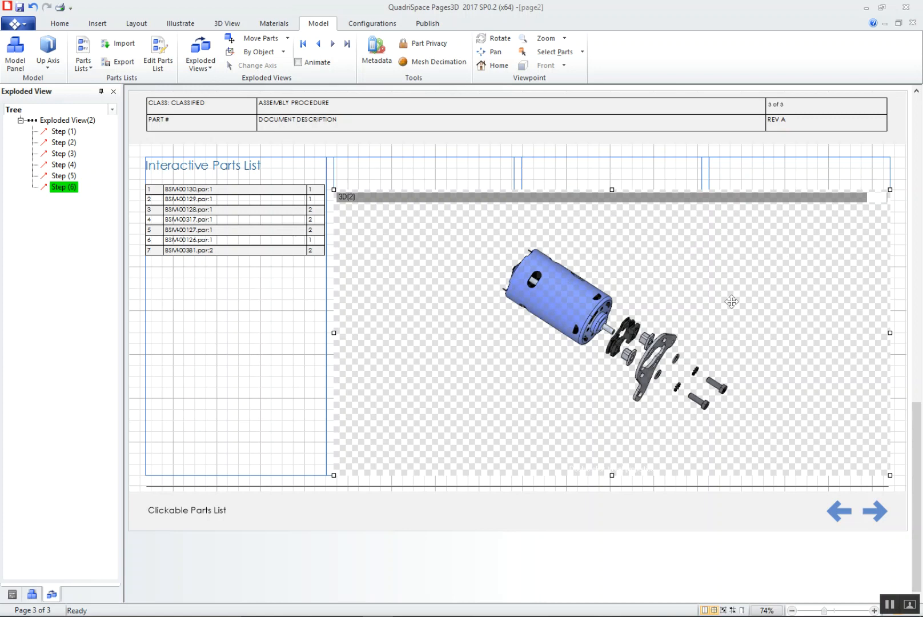
{"action": "double_click", "coordinate": [563, 390]}
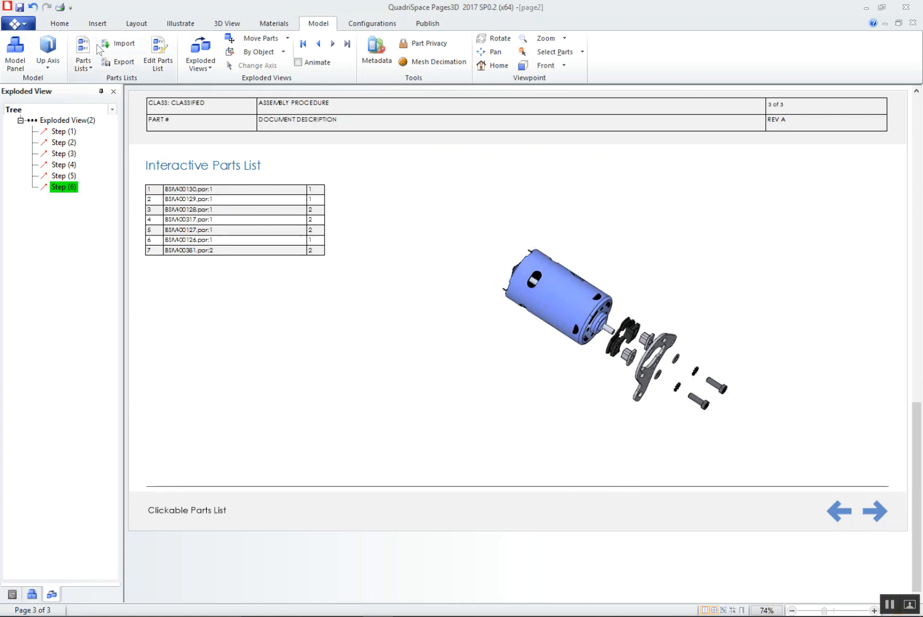
Create a new storyboard named Motor and display the storyboard
{"action": "left_click", "coordinate": [187, 24]}
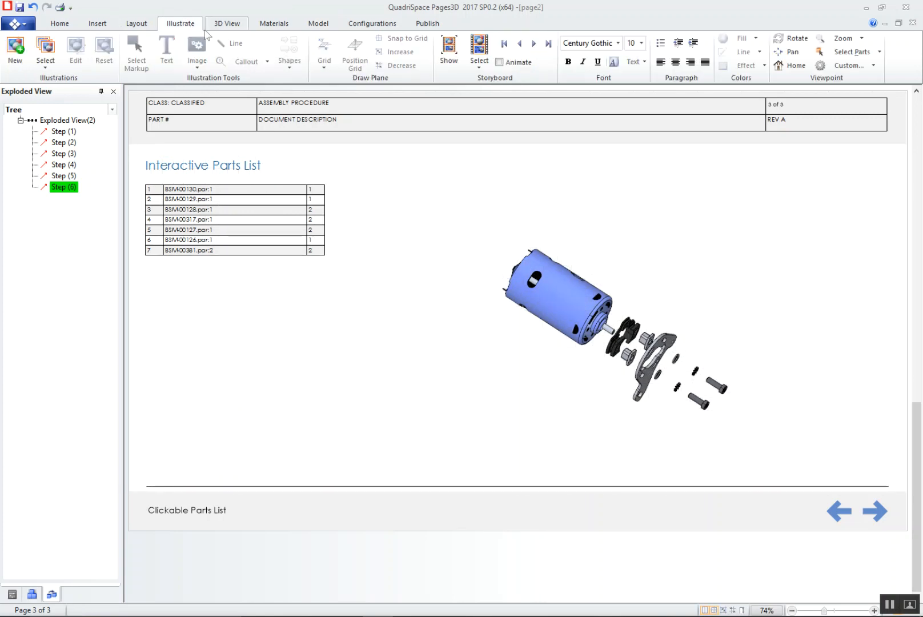
{"action": "left_click", "coordinate": [480, 63]}
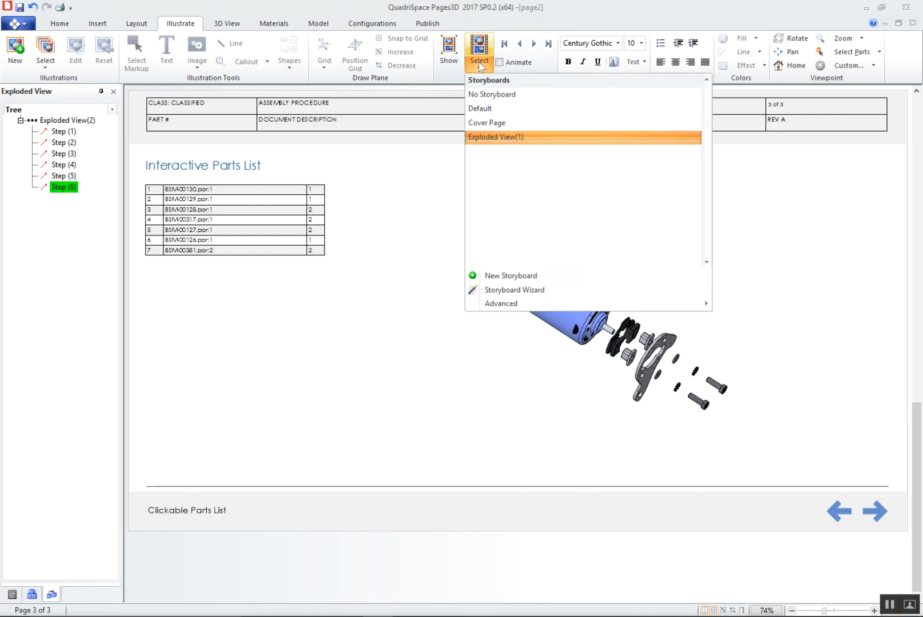
{"action": "left_click", "coordinate": [538, 277]}
{"action": "double_click", "coordinate": [494, 279]}
{"action": "type", "text": "Motor"}
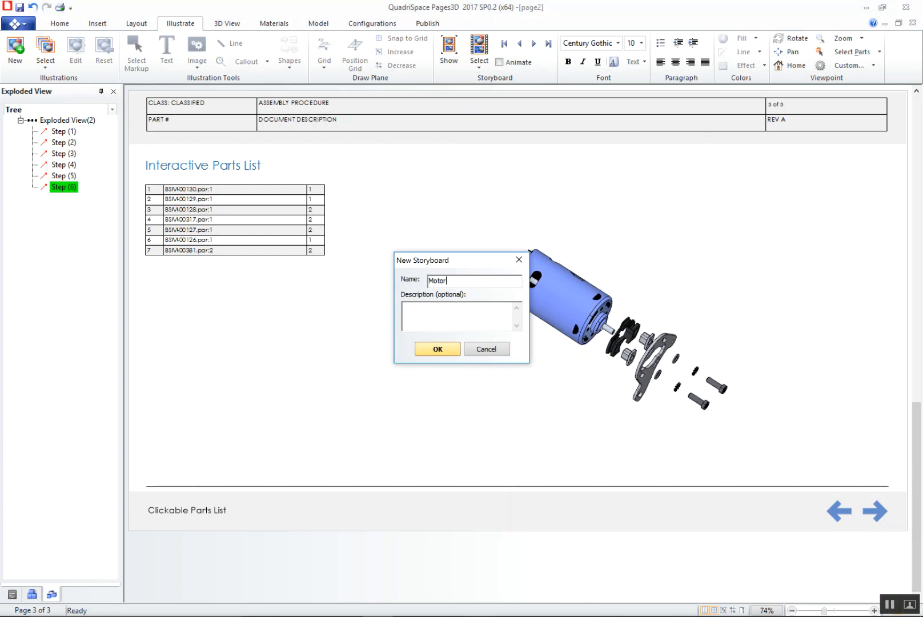
{"action": "left_click", "coordinate": [437, 348]}
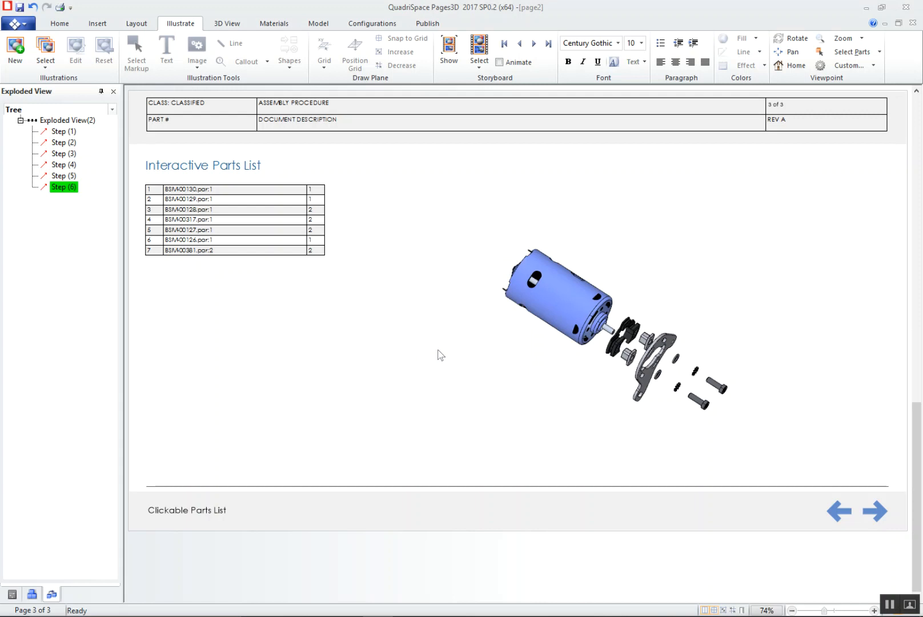
{"action": "left_click", "coordinate": [448, 51]}
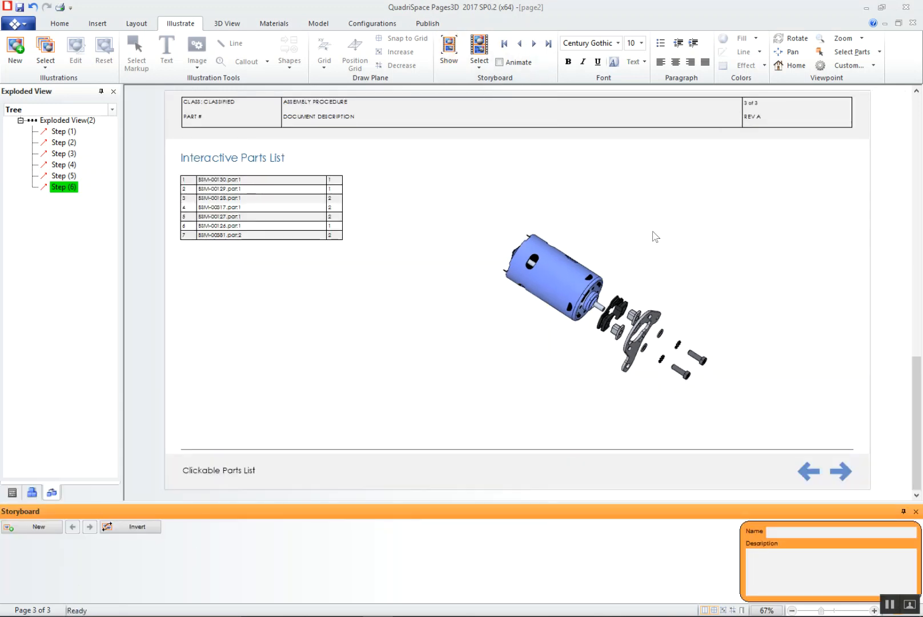
Set the motor to the home viewpoint, add an illustration named Exploded View at the storyboard's end, and close its markup editing
{"action": "left_click", "coordinate": [797, 66]}
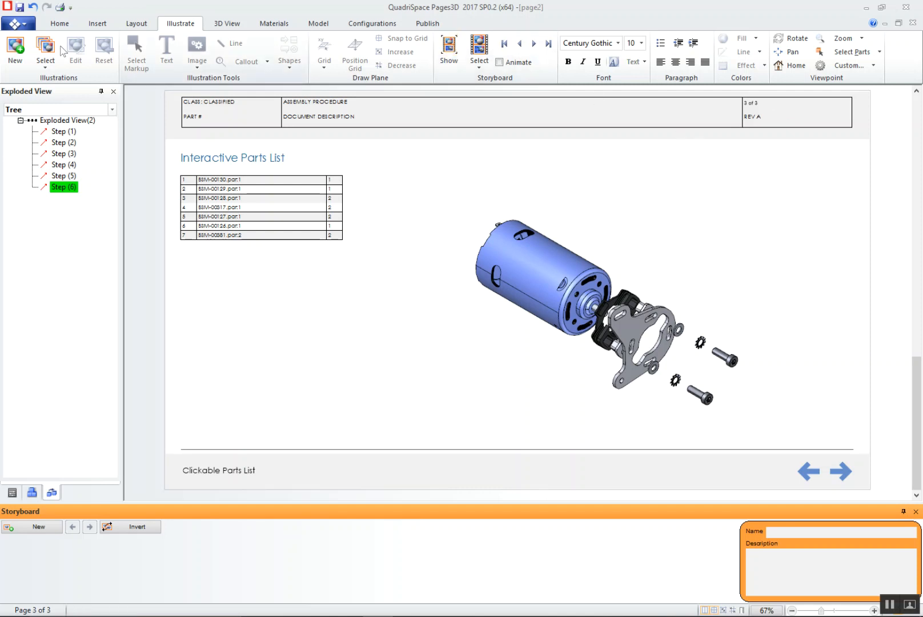
{"action": "left_click", "coordinate": [10, 49]}
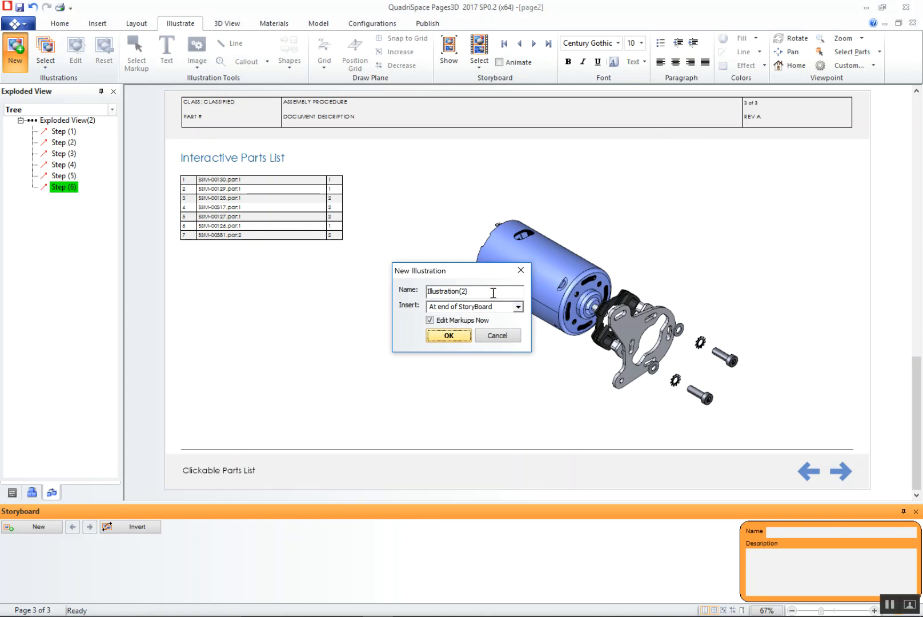
{"action": "double_click", "coordinate": [432, 291]}
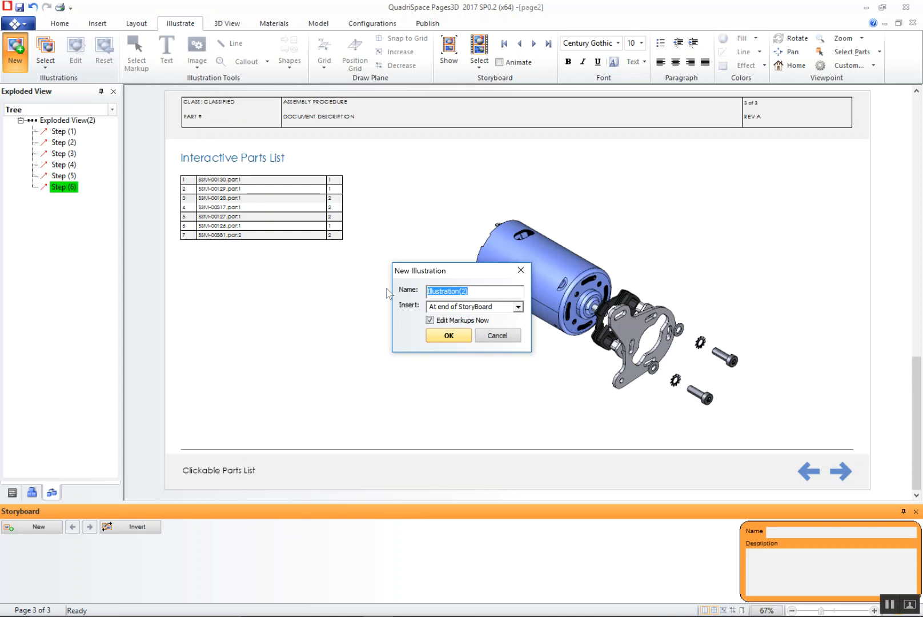
{"action": "type", "text": "Ex"}
{"action": "left_click", "coordinate": [445, 336]}
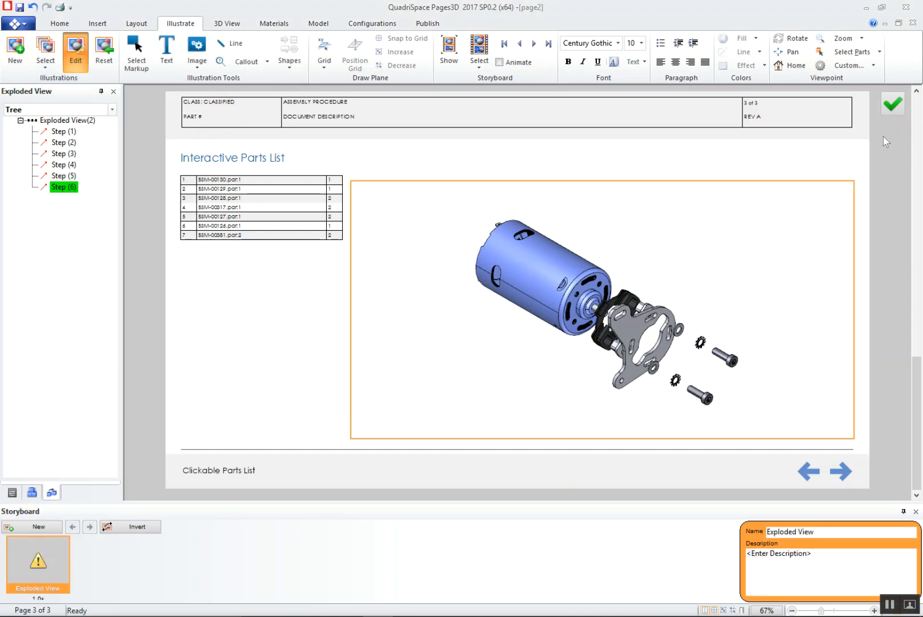
{"action": "left_click", "coordinate": [892, 104]}
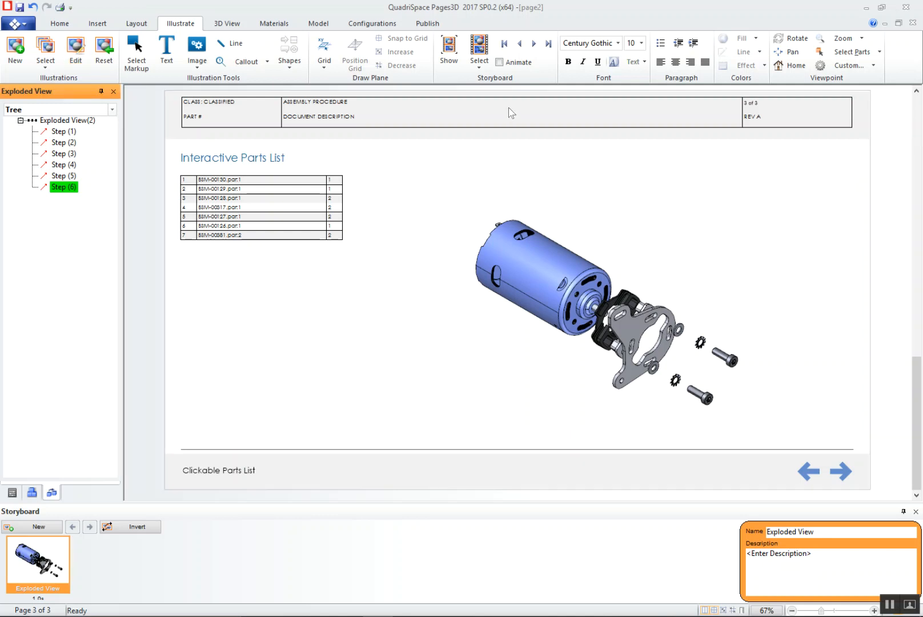
Return the motor to its unexploded state using the Exploded View(2) root, and set it to the home viewpoint
{"action": "left_click", "coordinate": [319, 24]}
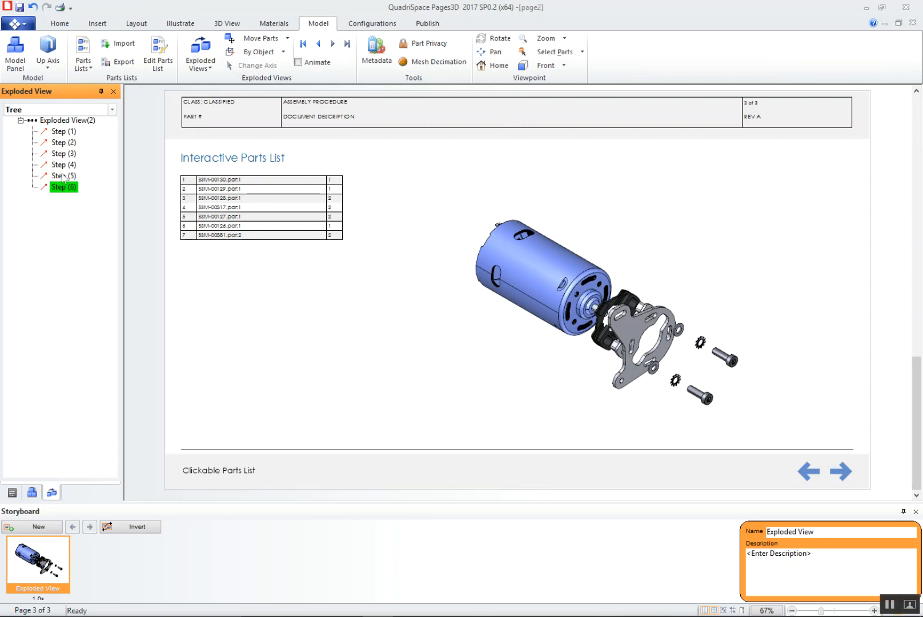
{"action": "left_click", "coordinate": [68, 121]}
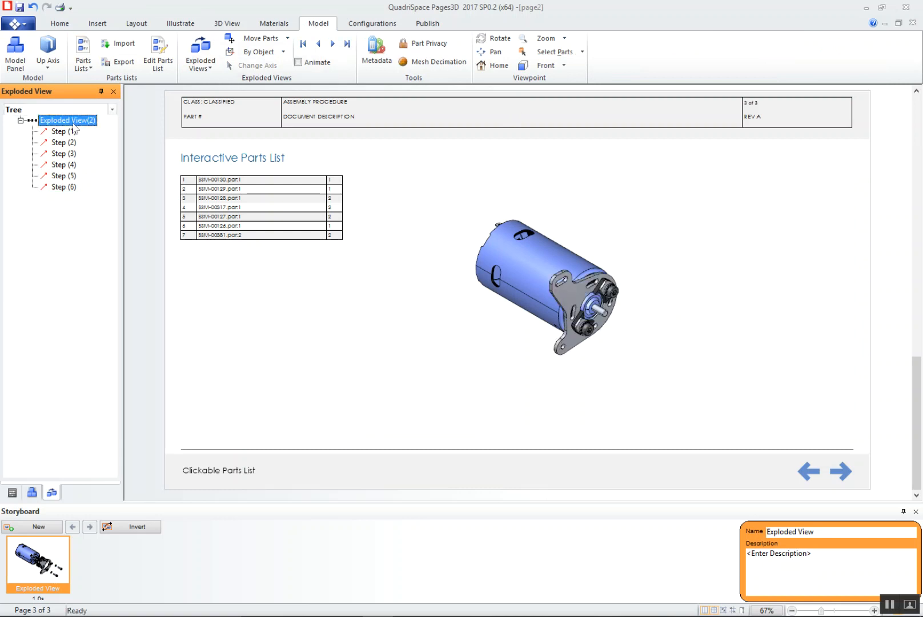
{"action": "left_click", "coordinate": [500, 66]}
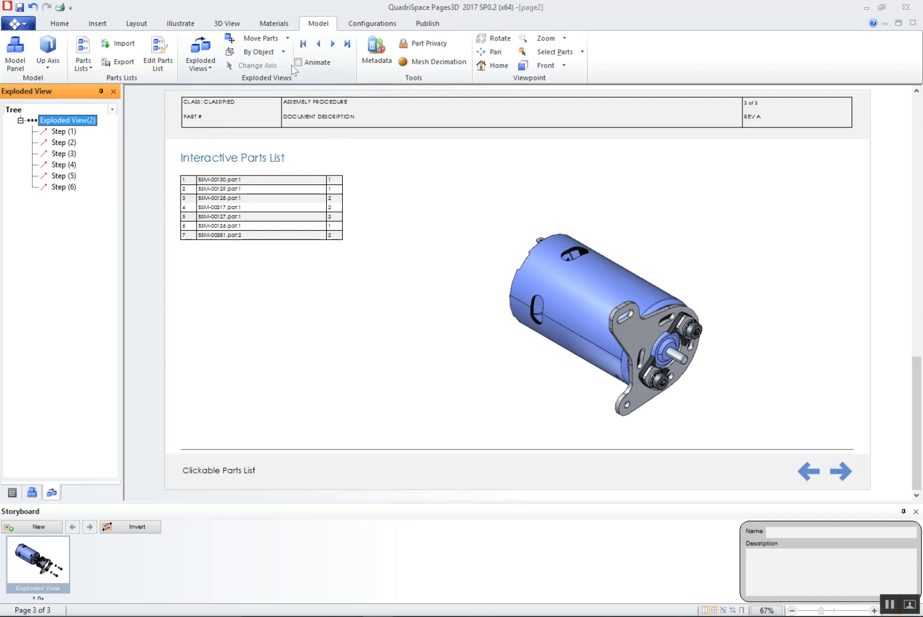
Add an illustration named Collapsed View at the end of the storyboard, and finish its markup editing
{"action": "left_click", "coordinate": [34, 527]}
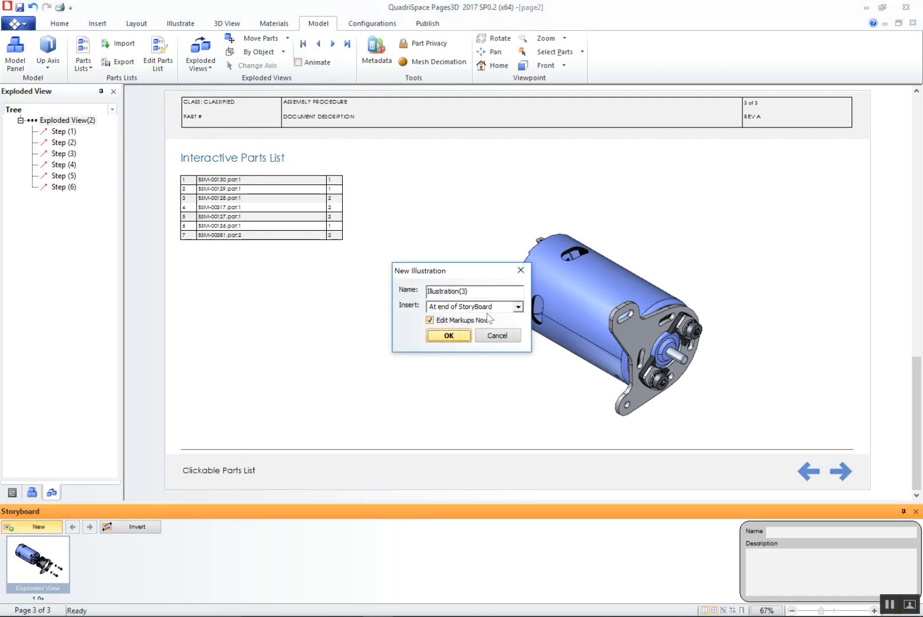
{"action": "double_click", "coordinate": [484, 292]}
{"action": "type", "text": "Collapsed View"}
{"action": "left_click", "coordinate": [451, 337]}
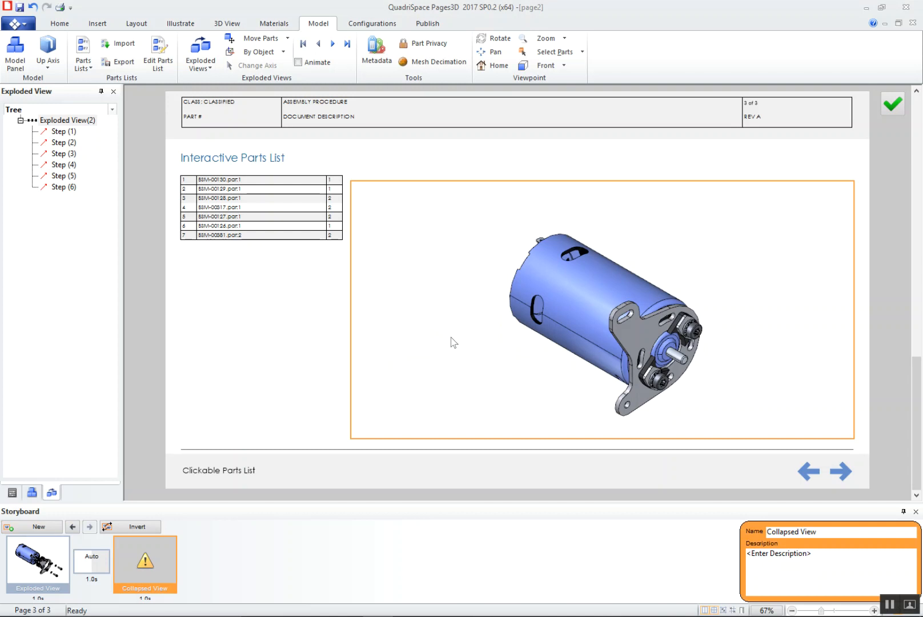
{"action": "left_click", "coordinate": [894, 106]}
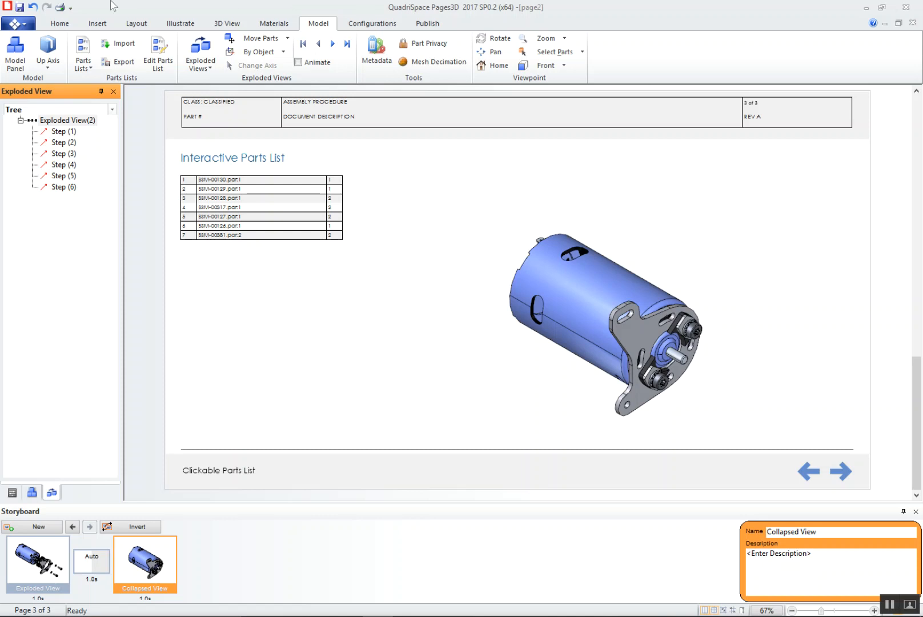
Draw a rectangle about 1.85" wide and 0.51" high above the motor's 3D view, and fill it with the theme blue
{"action": "left_click", "coordinate": [98, 23]}
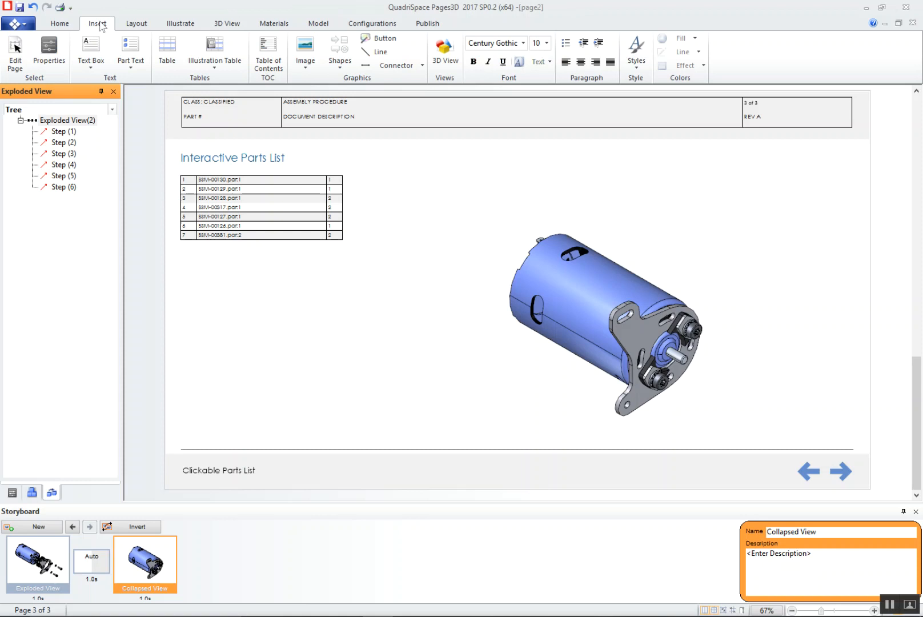
{"action": "left_click", "coordinate": [342, 64]}
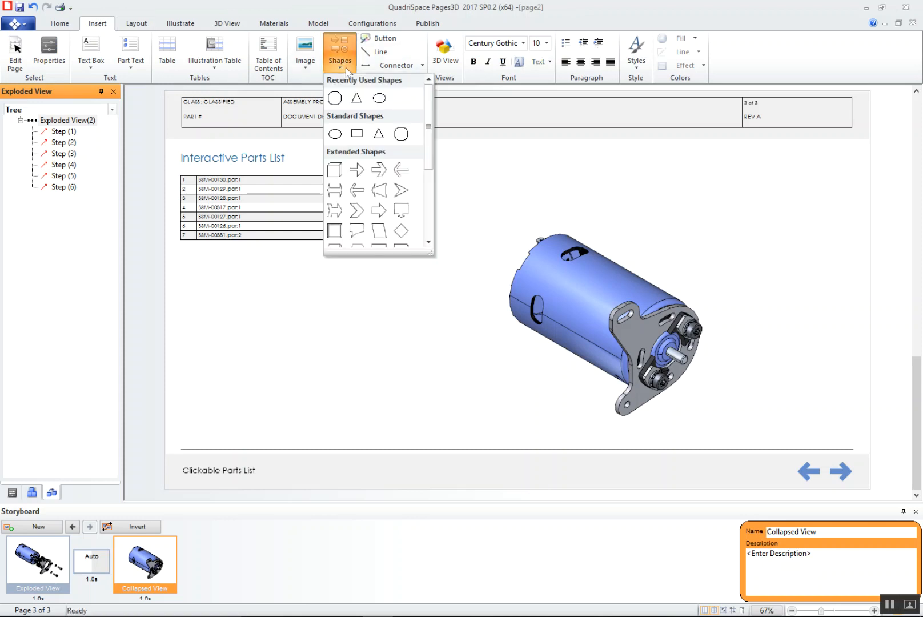
{"action": "left_click", "coordinate": [356, 135]}
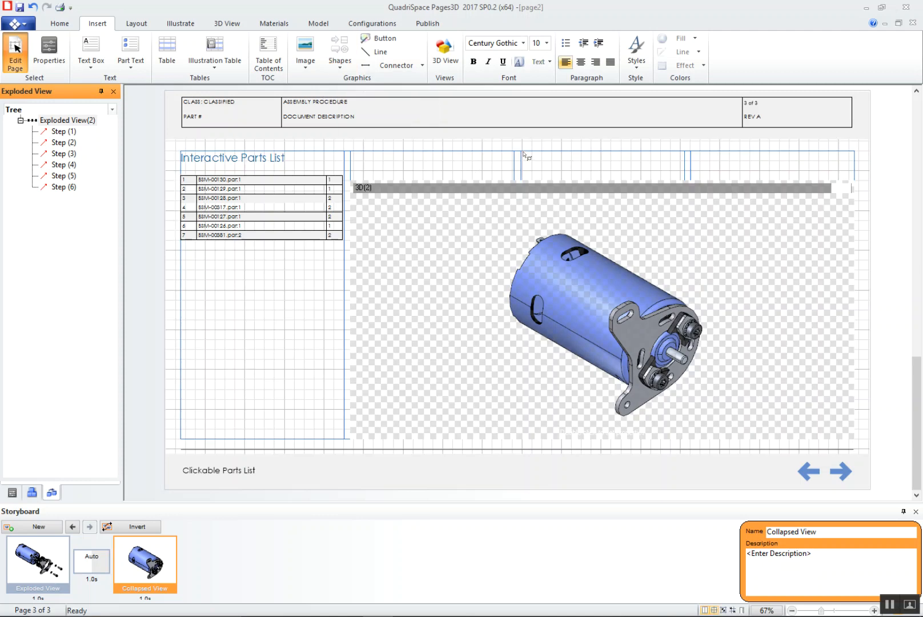
{"action": "left_click_drag", "start_coordinate": [647, 165], "coordinate": [684, 170]}
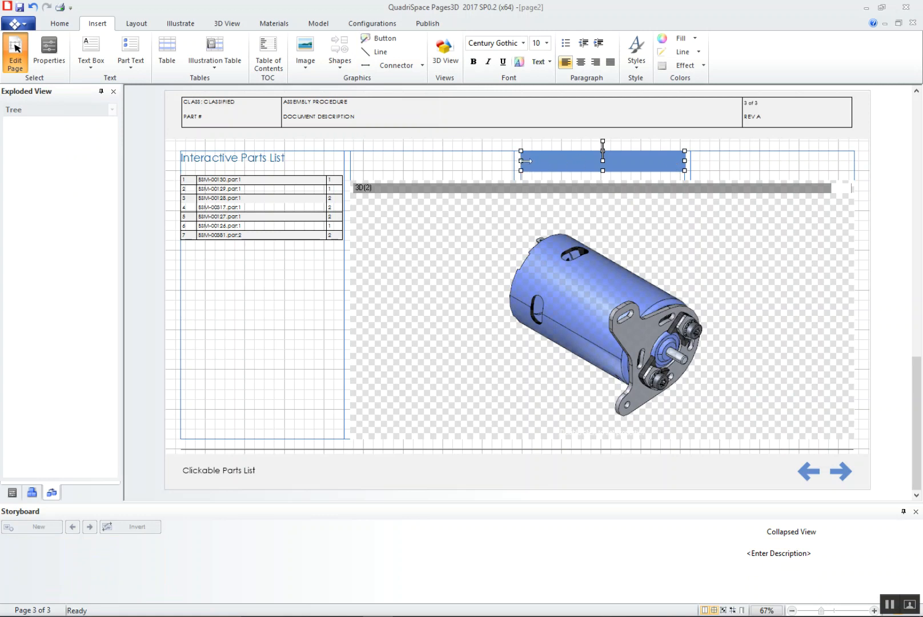
{"action": "left_click_drag", "start_coordinate": [607, 161], "coordinate": [610, 161]}
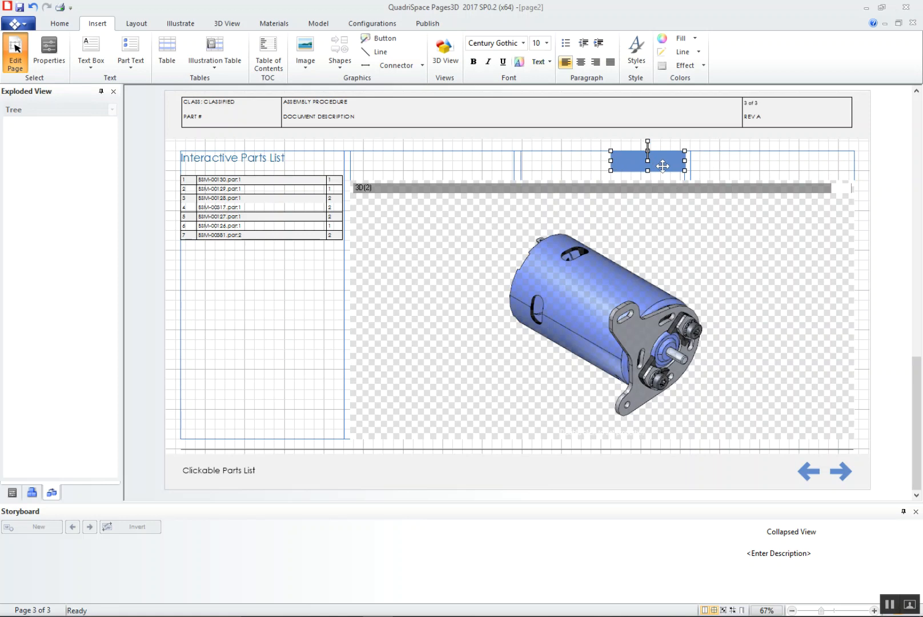
{"action": "left_click", "coordinate": [689, 38]}
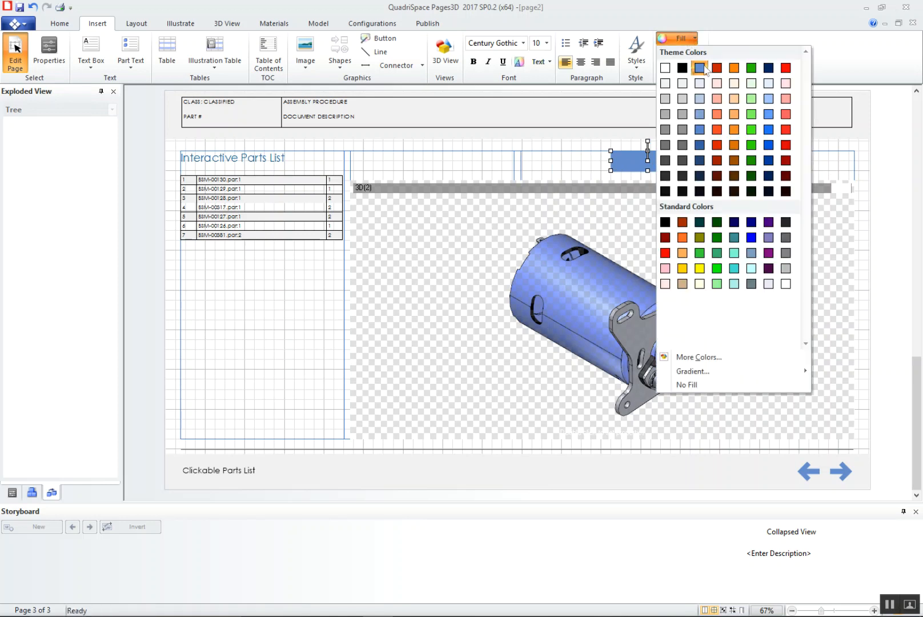
{"action": "left_click", "coordinate": [701, 71]}
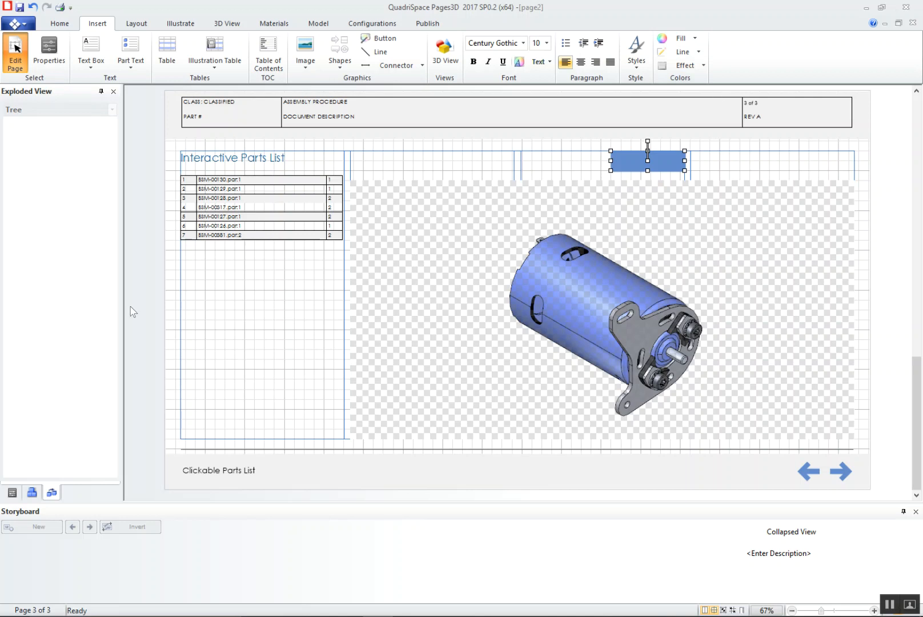
Give the rectangle an Illustration Change action that shows the Motor storyboard's Exploded View illustration with a Glide transition
{"action": "left_click", "coordinate": [12, 493]}
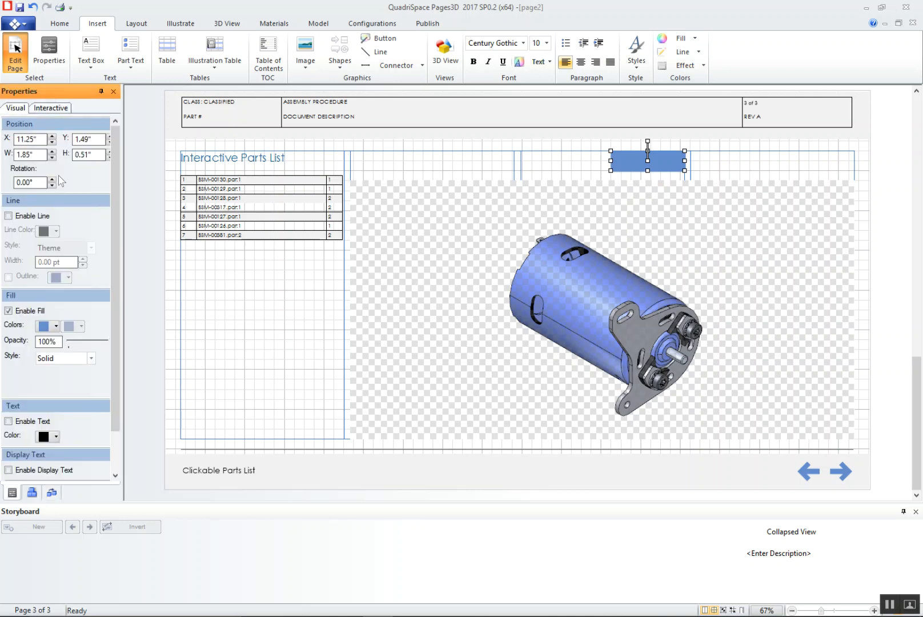
{"action": "left_click", "coordinate": [54, 109]}
{"action": "left_click", "coordinate": [92, 140]}
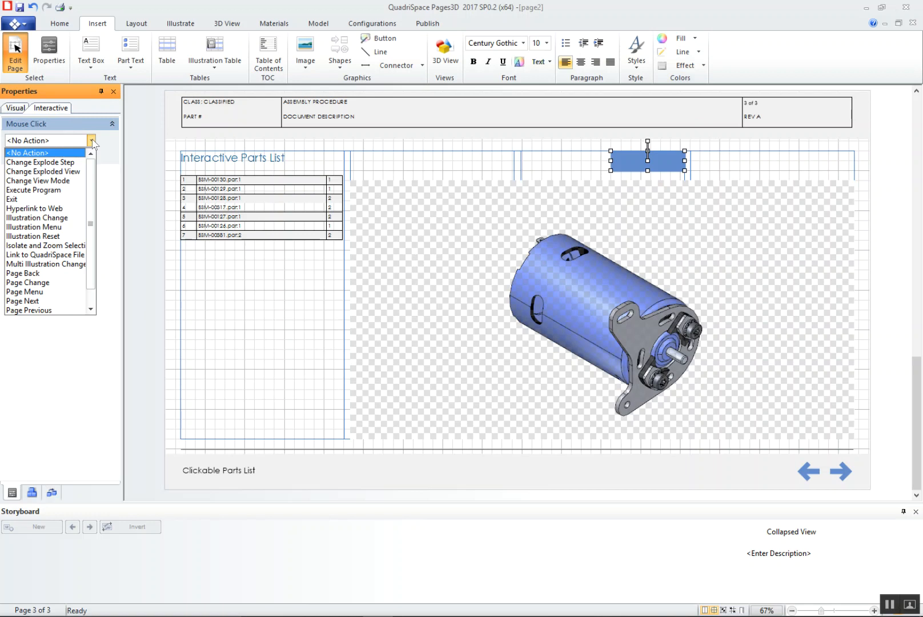
{"action": "left_click", "coordinate": [47, 220]}
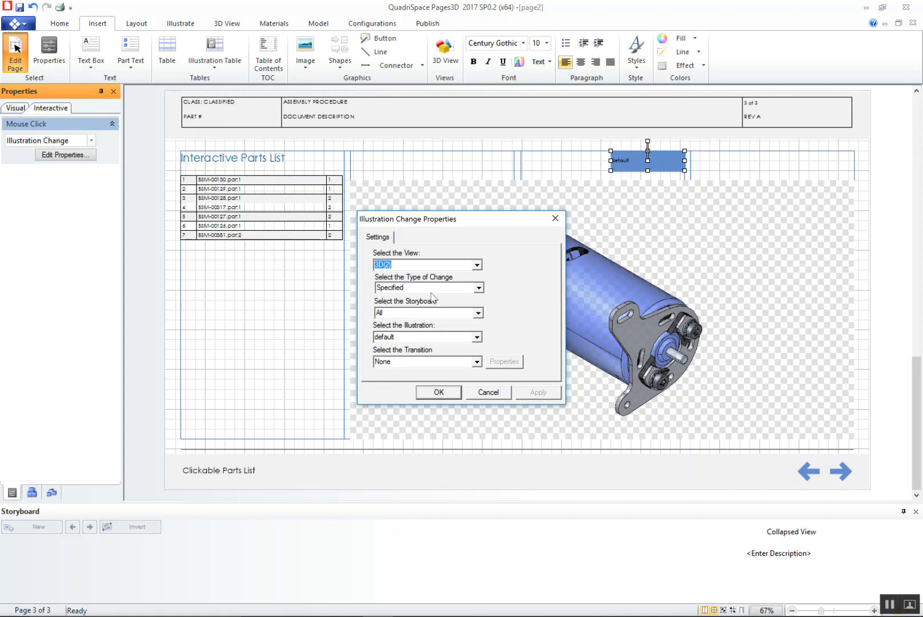
{"action": "left_click", "coordinate": [479, 315]}
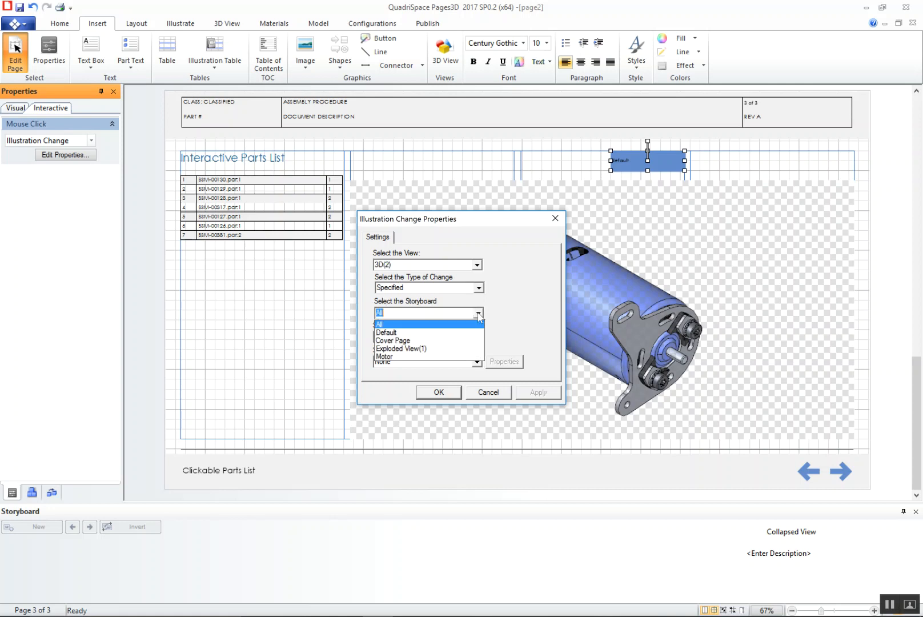
{"action": "left_click", "coordinate": [459, 355]}
{"action": "left_click", "coordinate": [477, 337]}
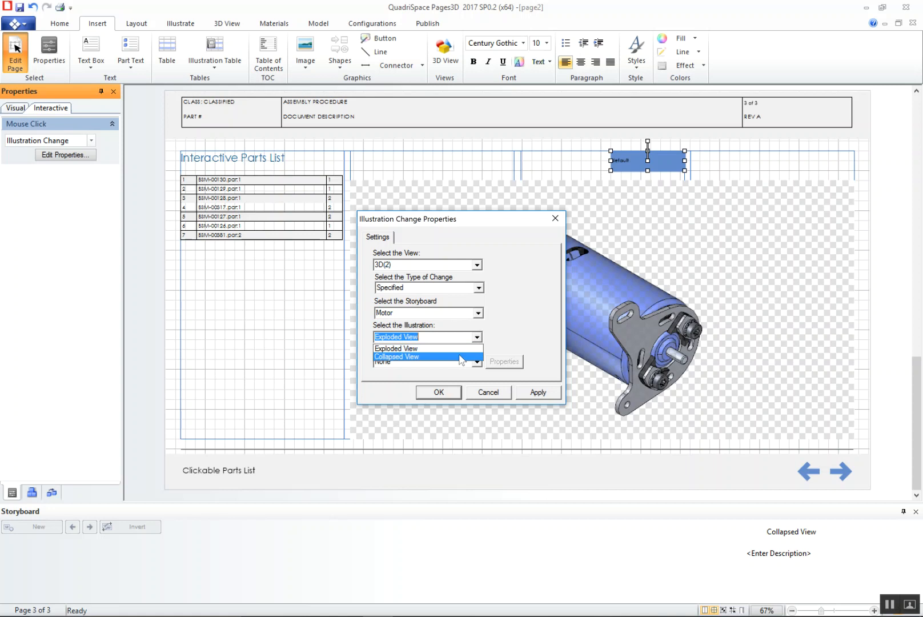
{"action": "left_click", "coordinate": [443, 348]}
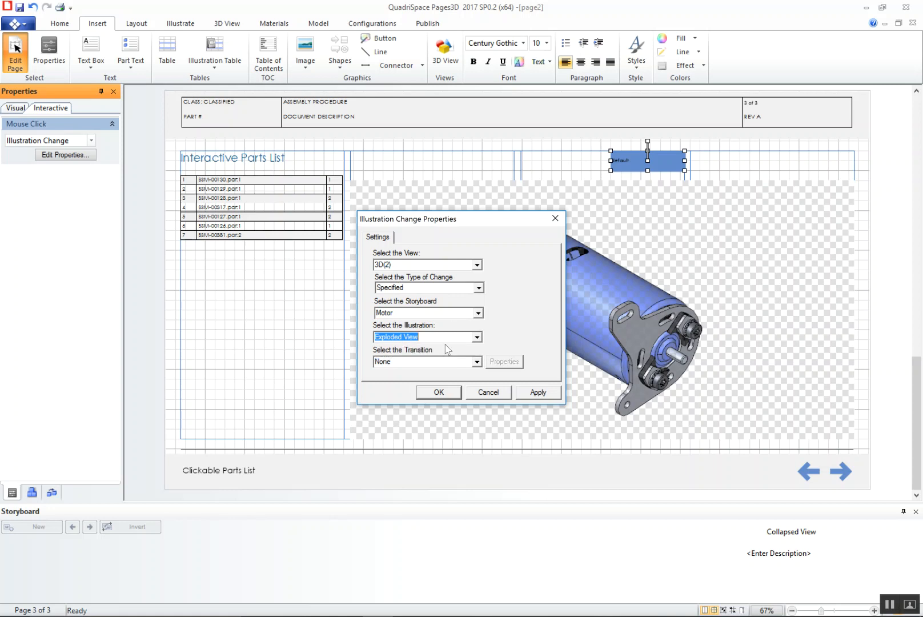
{"action": "left_click", "coordinate": [477, 361]}
{"action": "left_click", "coordinate": [452, 389]}
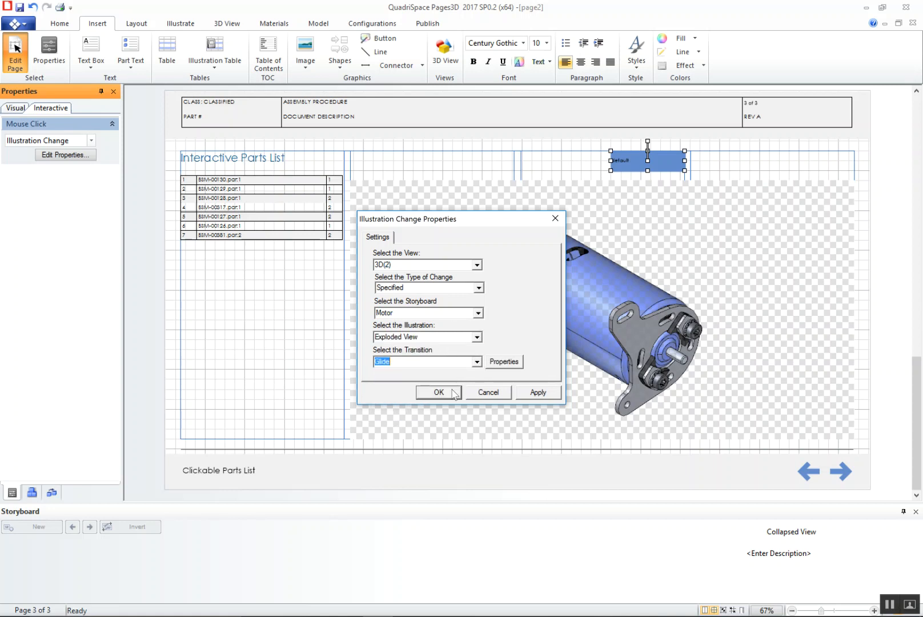
{"action": "left_click", "coordinate": [437, 393]}
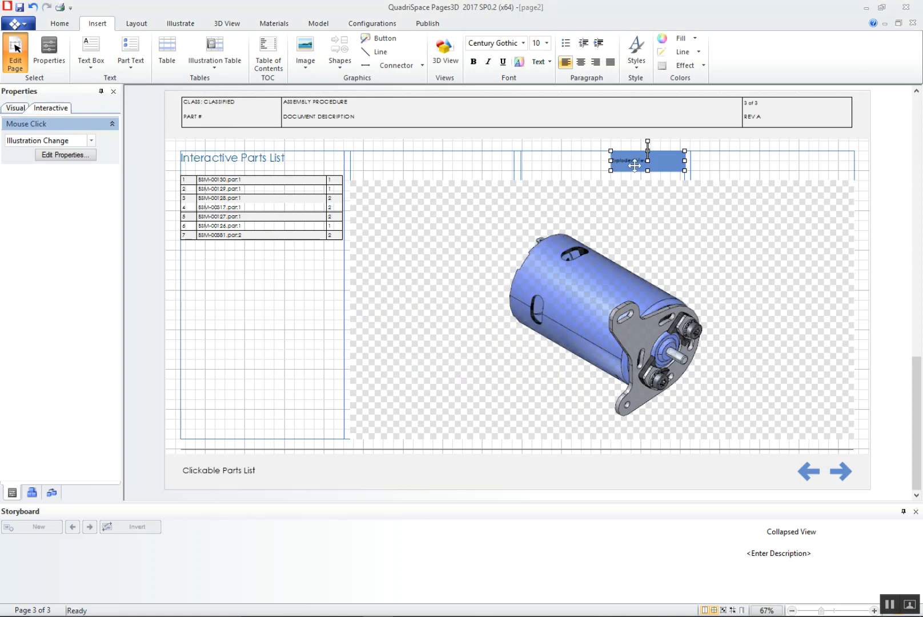
Center the Exploded View button's text and set its font size to 12
{"action": "left_click", "coordinate": [581, 63]}
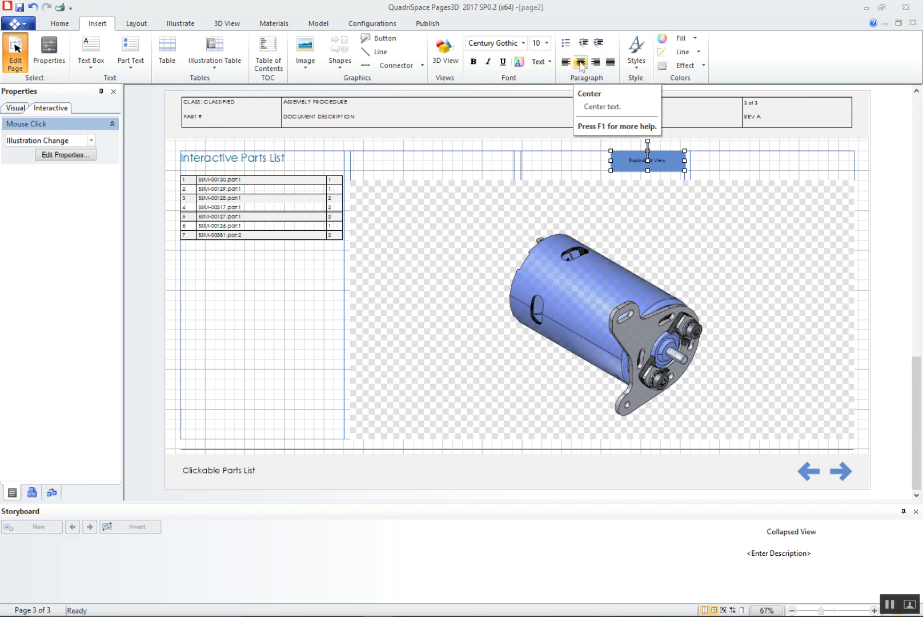
{"action": "left_click", "coordinate": [547, 43]}
{"action": "left_click", "coordinate": [536, 151]}
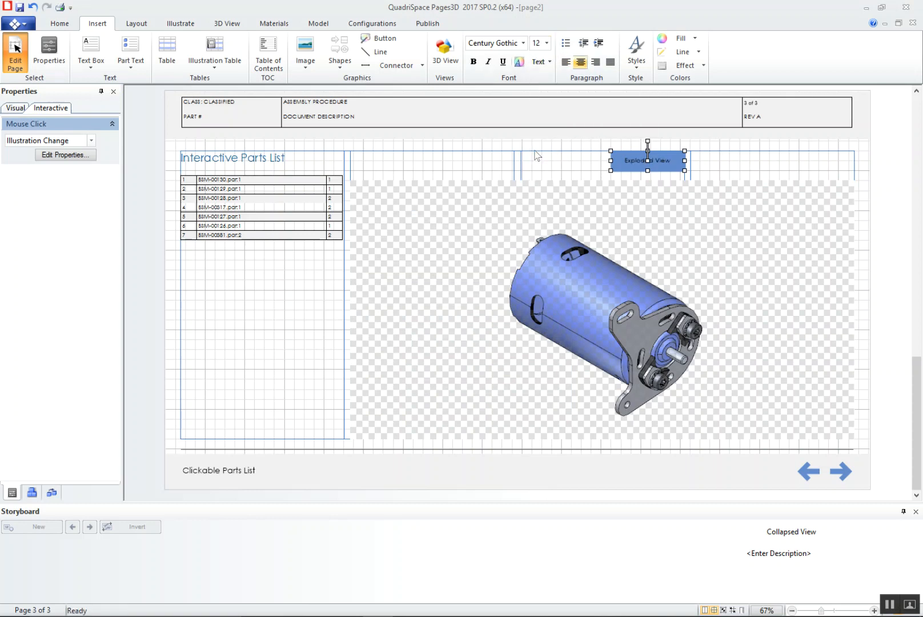
Duplicate the Exploded View button, and arrange both side by side above the right end of the motor's 3D view
{"action": "right_click", "coordinate": [665, 164]}
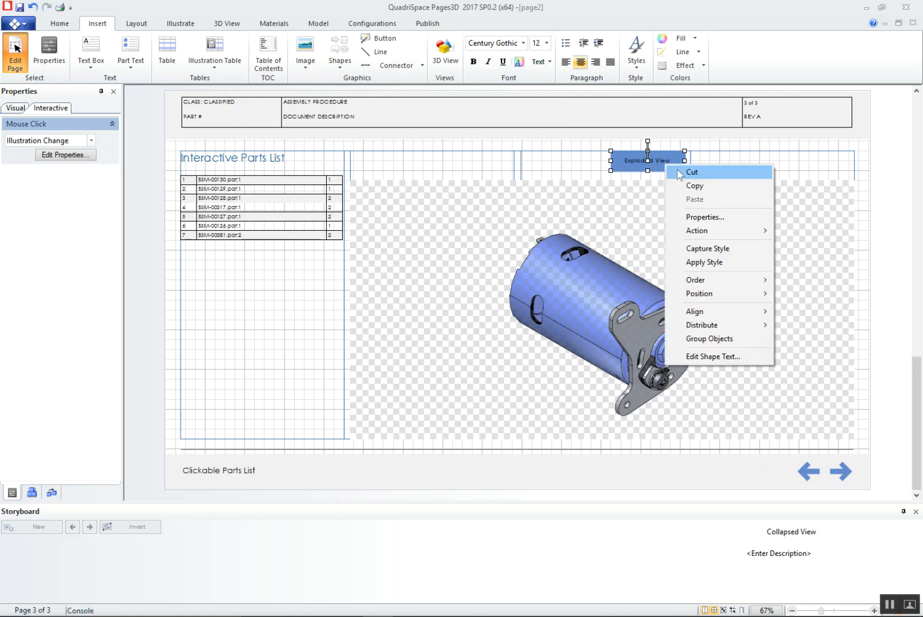
{"action": "left_click", "coordinate": [693, 186]}
{"action": "right_click", "coordinate": [530, 171]}
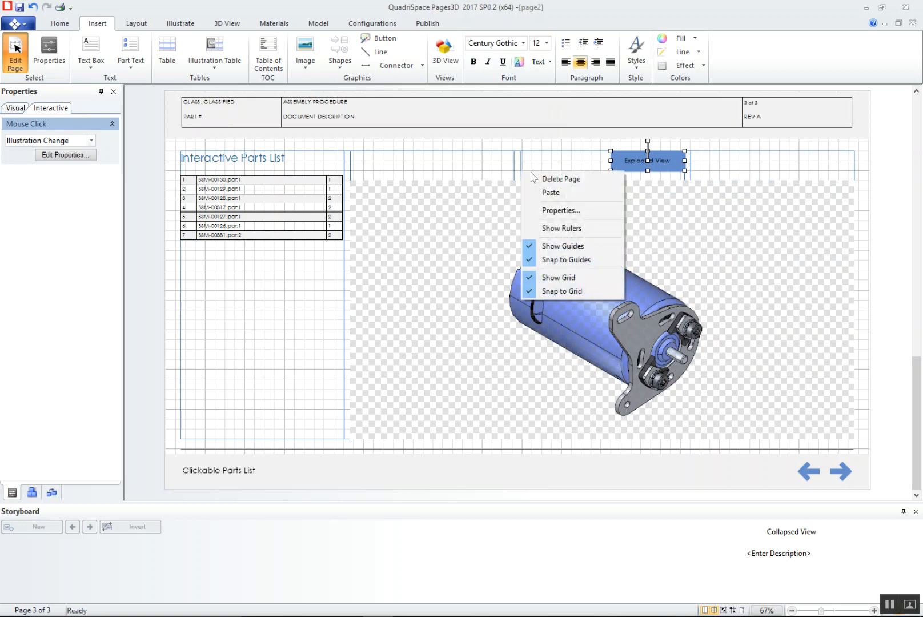
{"action": "left_click", "coordinate": [572, 195]}
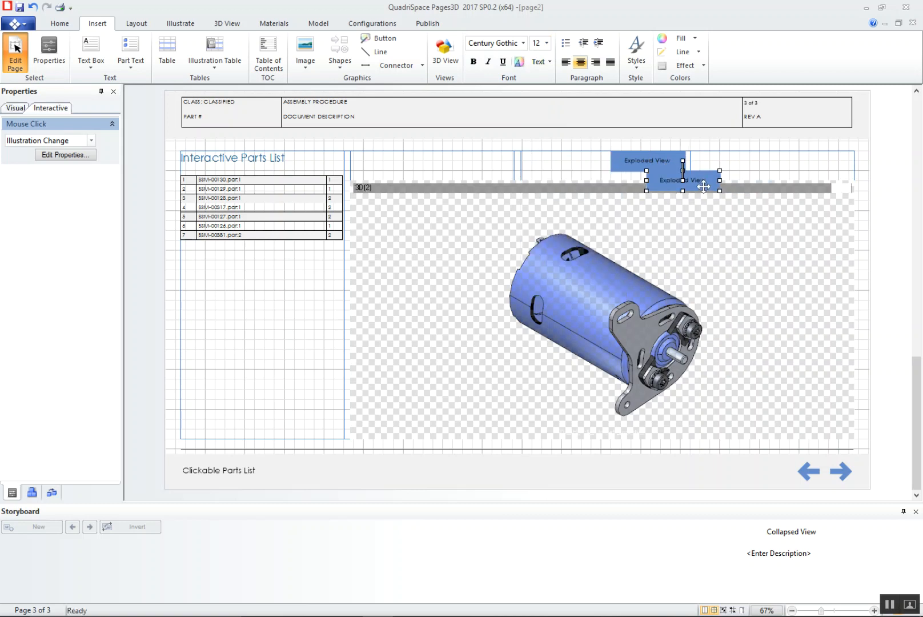
{"action": "left_click_drag", "start_coordinate": [716, 182], "coordinate": [851, 163]}
{"action": "left_click", "coordinate": [661, 162]}
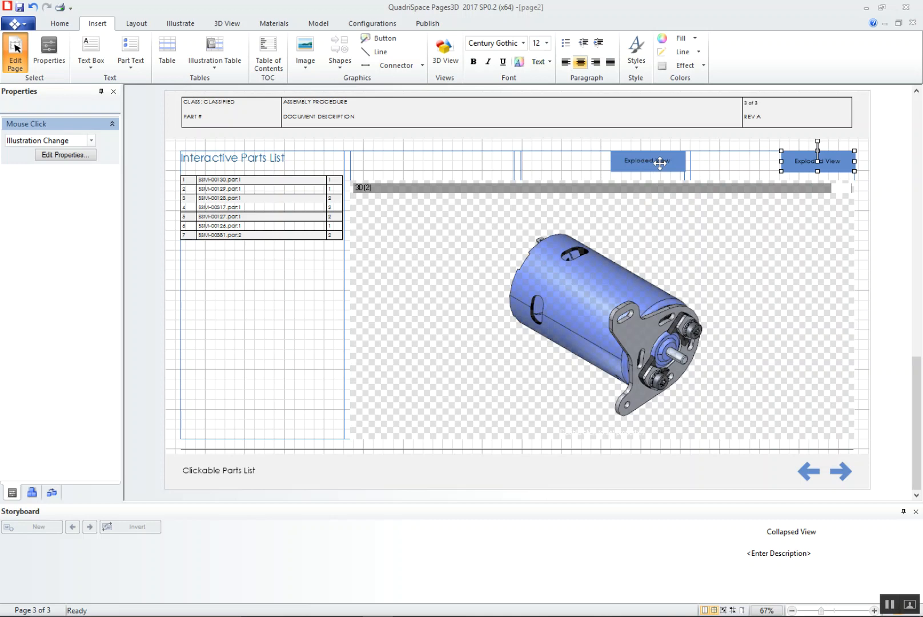
{"action": "left_click_drag", "start_coordinate": [629, 164], "coordinate": [708, 164]}
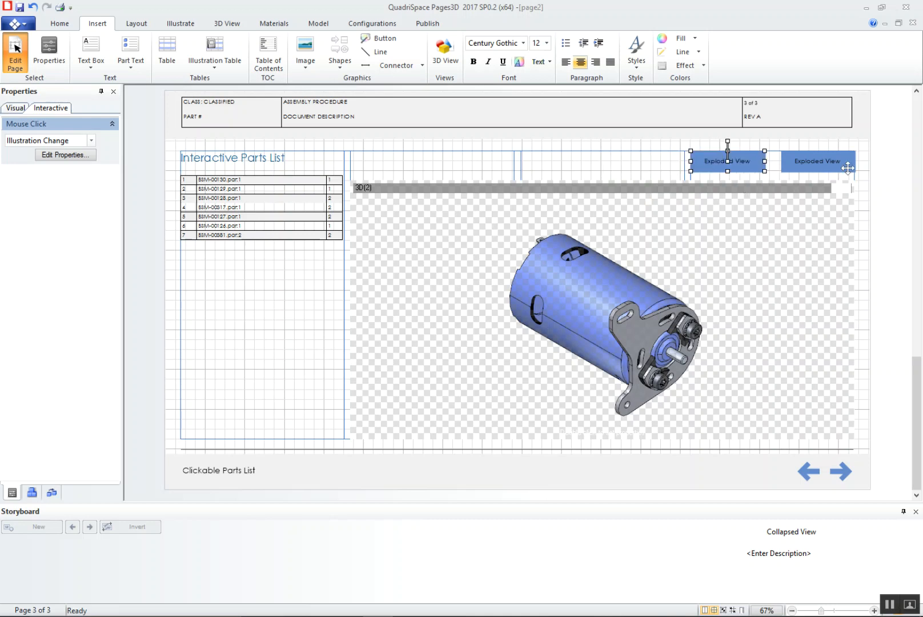
Change the duplicate button's target illustration to Collapsed View, and leave page editing
{"action": "left_click", "coordinate": [817, 162]}
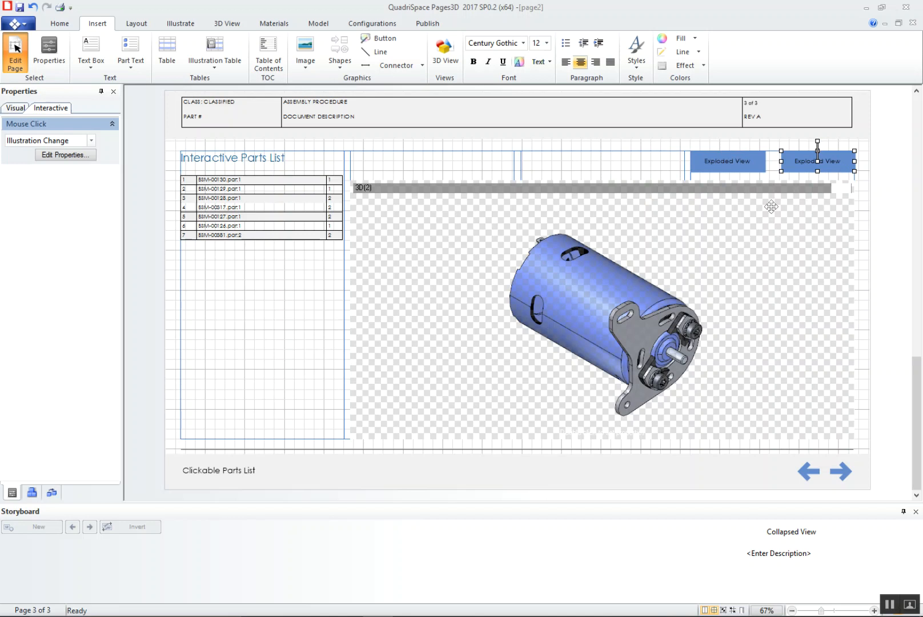
{"action": "left_click", "coordinate": [74, 158]}
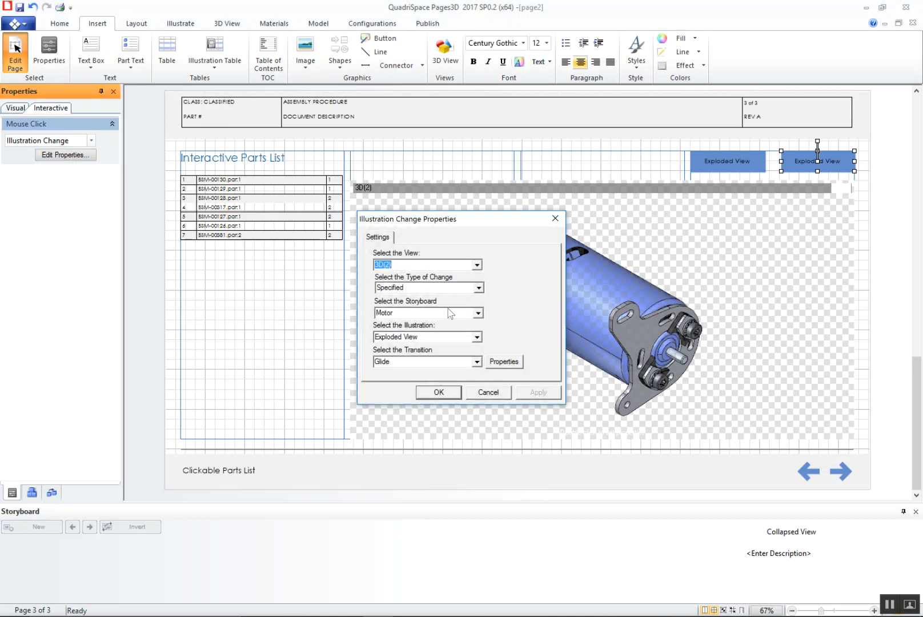
{"action": "left_click", "coordinate": [476, 338]}
{"action": "left_click", "coordinate": [456, 355]}
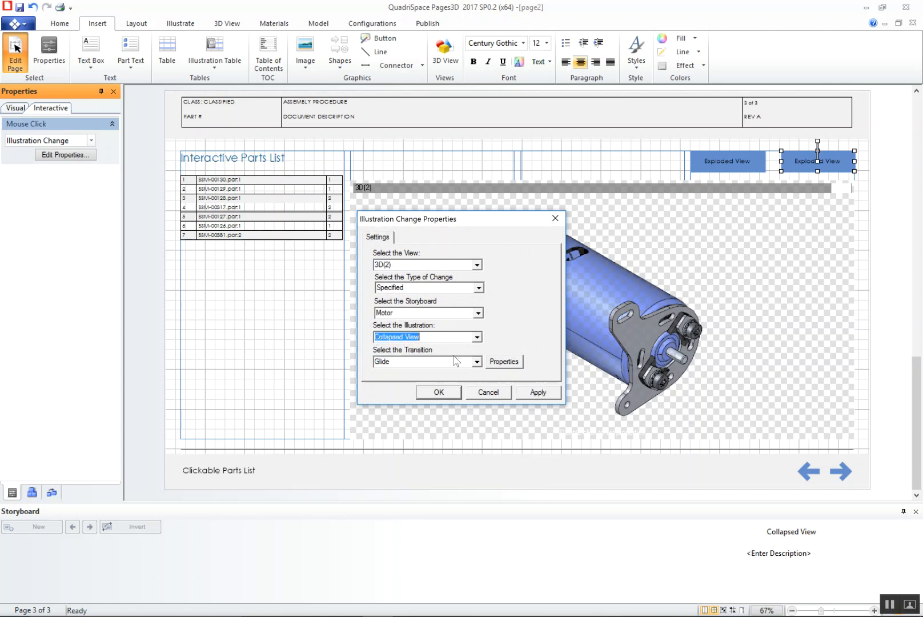
{"action": "left_click", "coordinate": [444, 392]}
{"action": "left_click", "coordinate": [717, 303]}
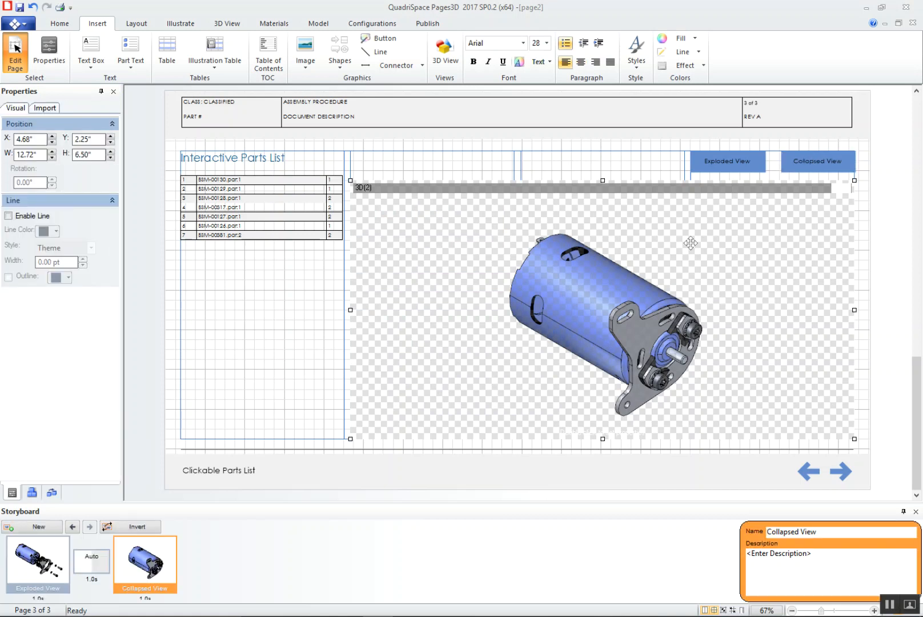
{"action": "left_click", "coordinate": [11, 54]}
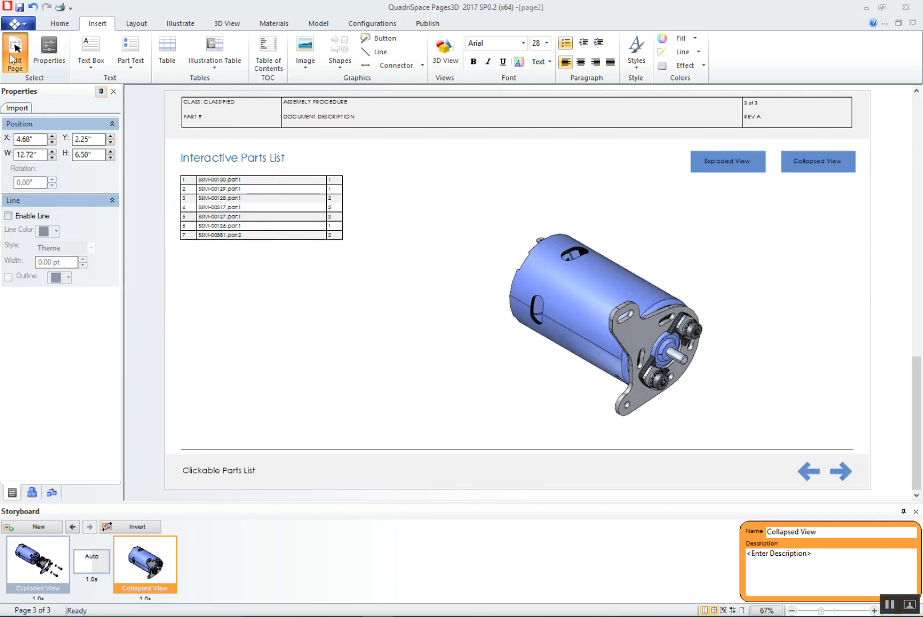
Test the Exploded View button, the highlighting of parts list rows 2 and 5, and the Collapsed View button
{"action": "left_click", "coordinate": [728, 162]}
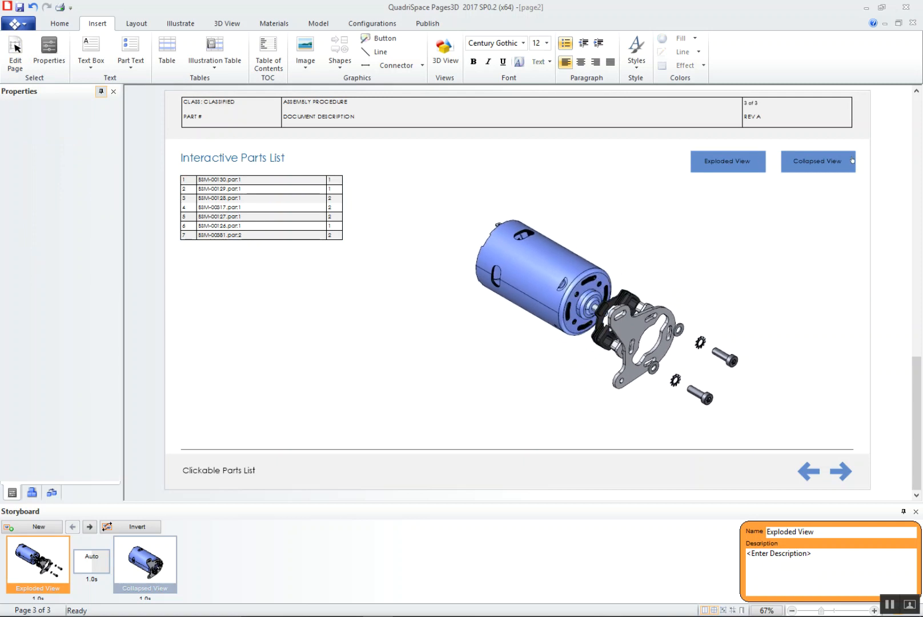
{"action": "left_click", "coordinate": [267, 189]}
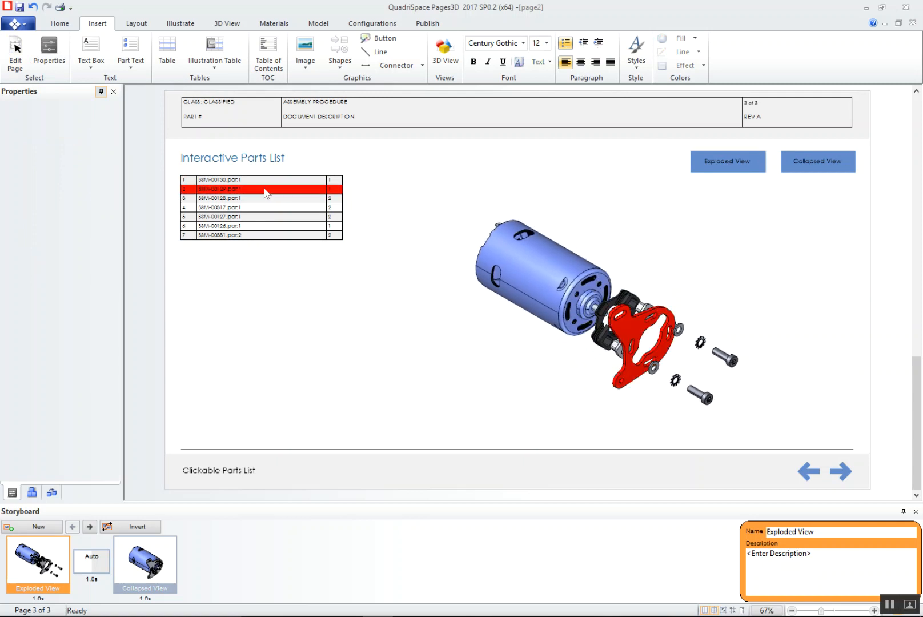
{"action": "left_click", "coordinate": [257, 217]}
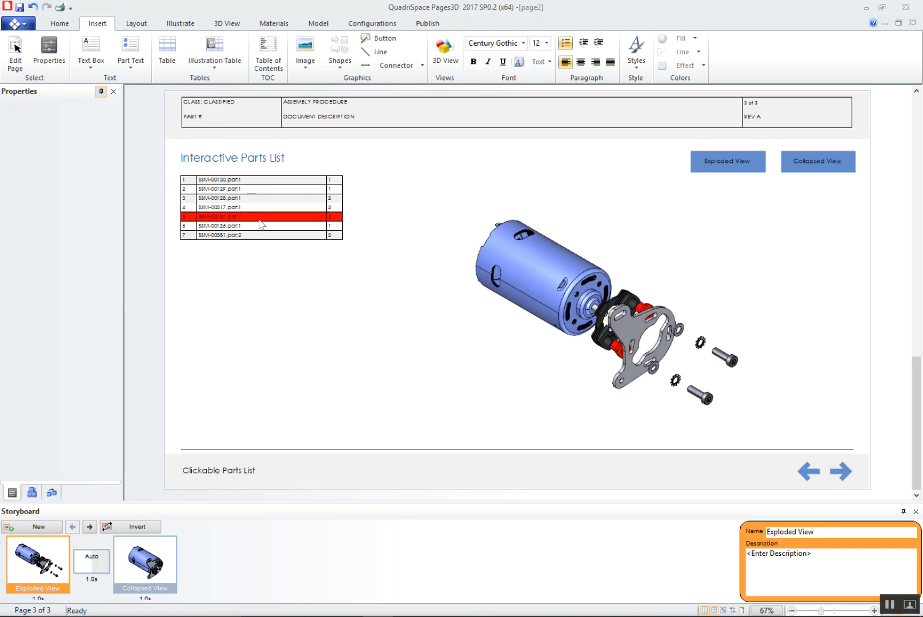
{"action": "left_click", "coordinate": [580, 235]}
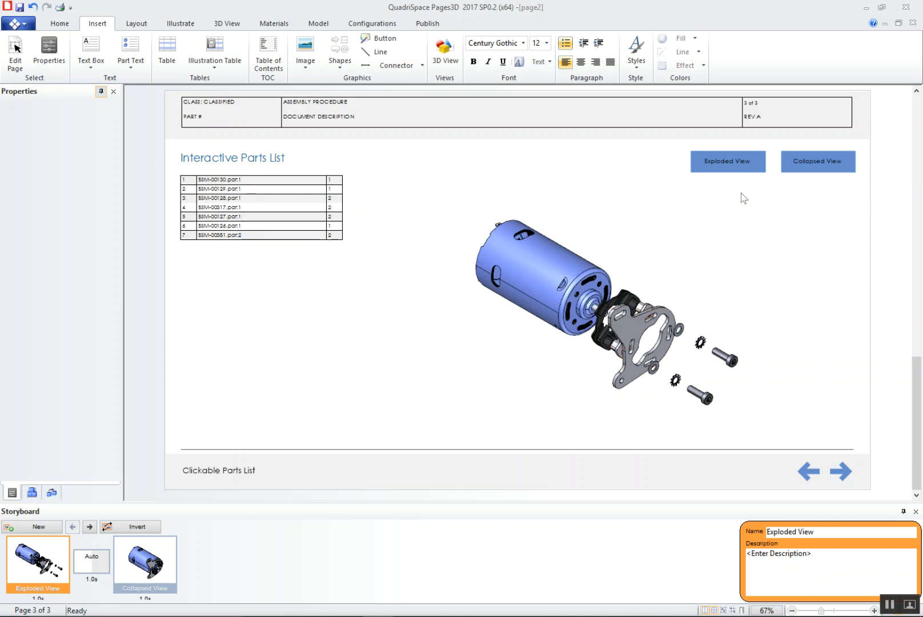
{"action": "left_click", "coordinate": [823, 166]}
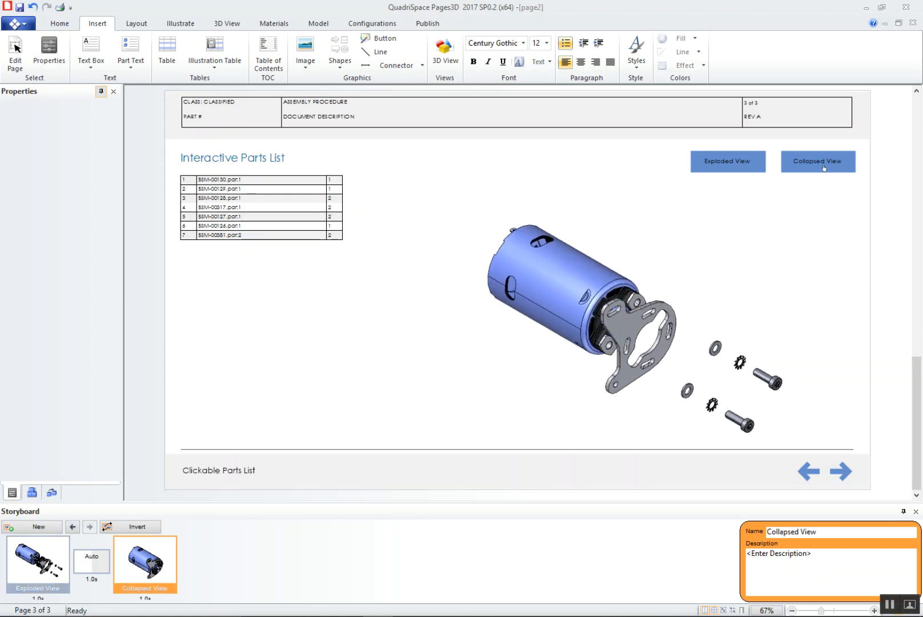